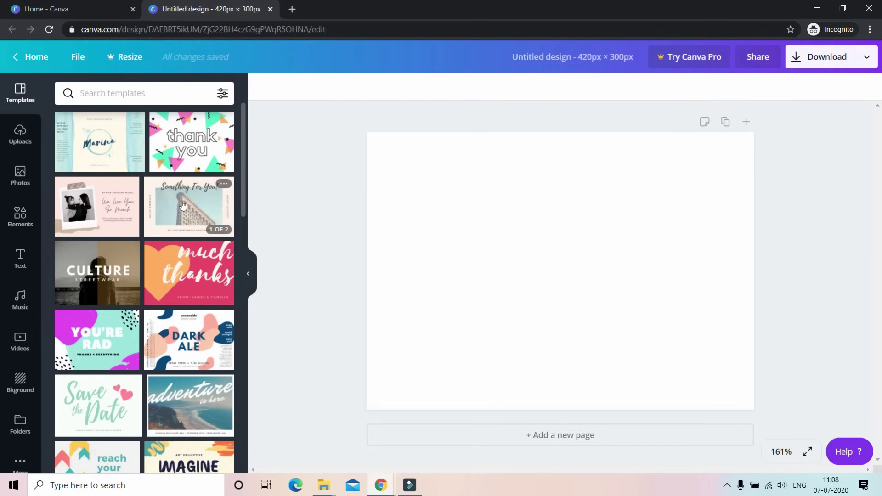
- Apply the blue and peach "Dark Ale" label template to the blank page
left_click(196, 340)
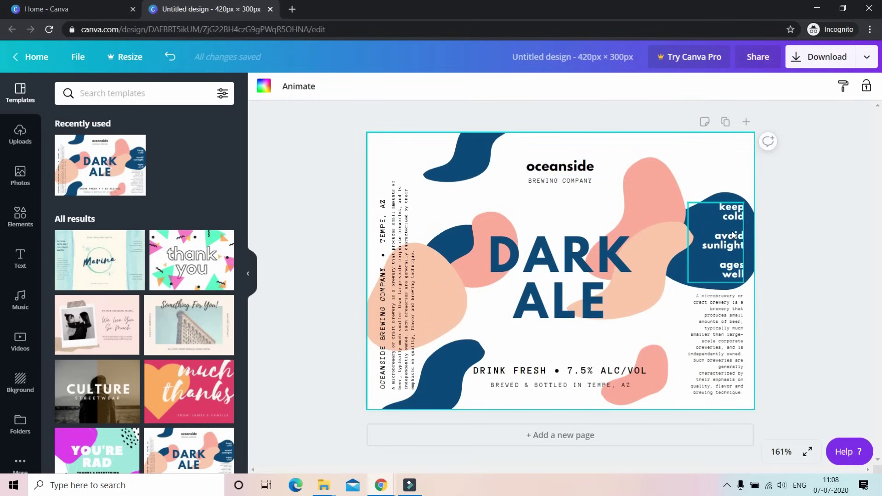
- Delete both small-print microbrewery paragraphs, the one under "ages well" and the vertical one near the design's left edge
left_click(728, 276)
left_click(728, 304)
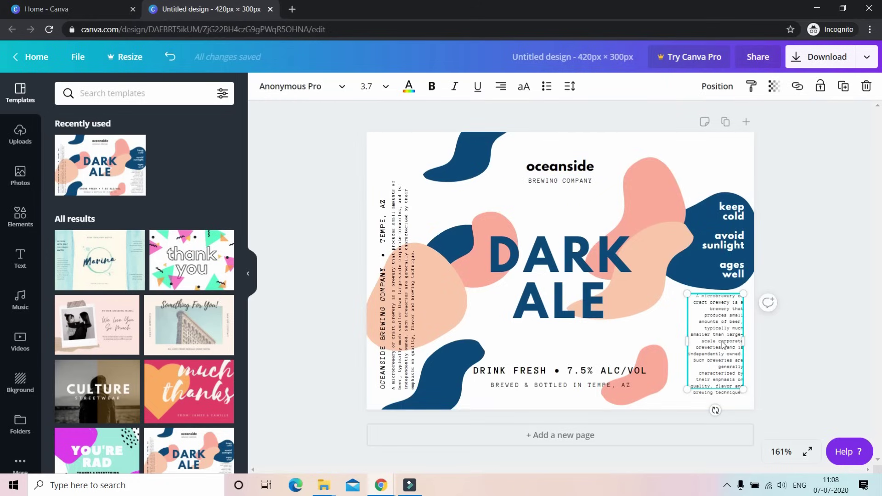
left_click(837, 339)
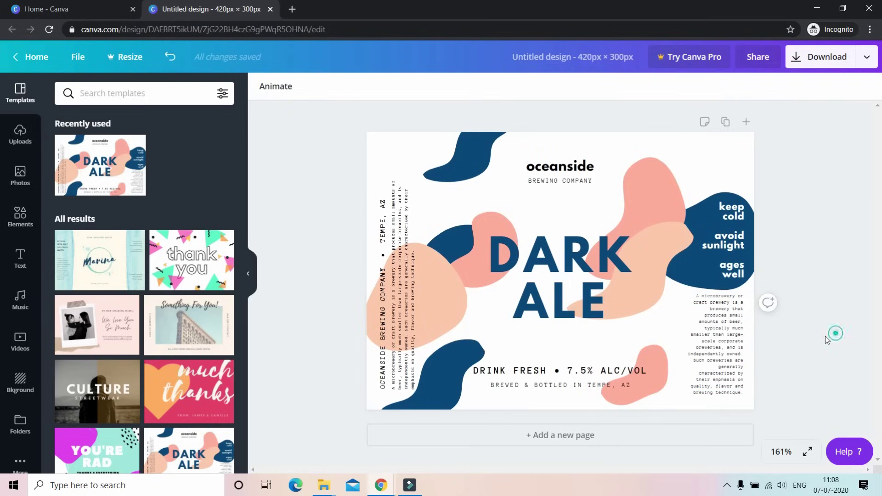
left_click(734, 335)
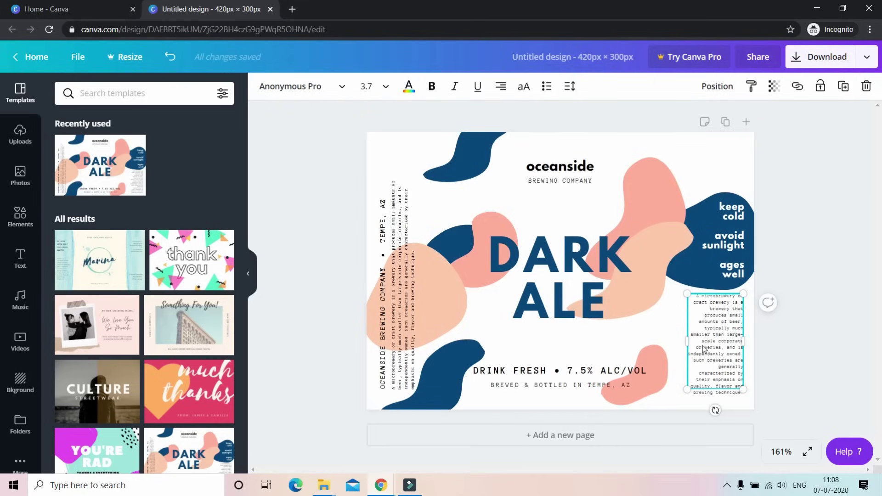
left_click(865, 86)
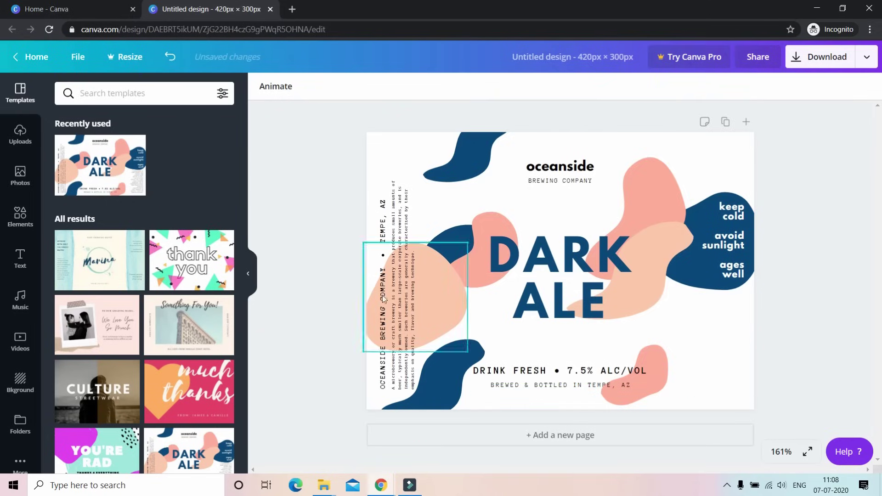
left_click(409, 280)
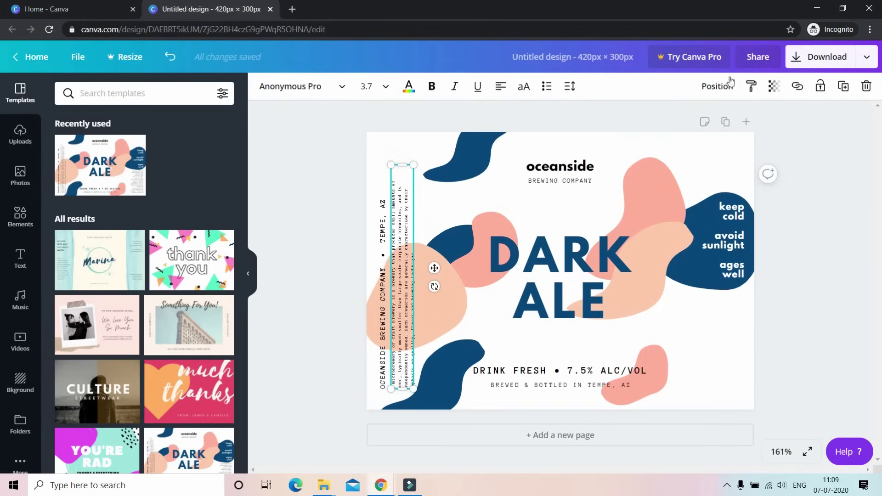
left_click(865, 87)
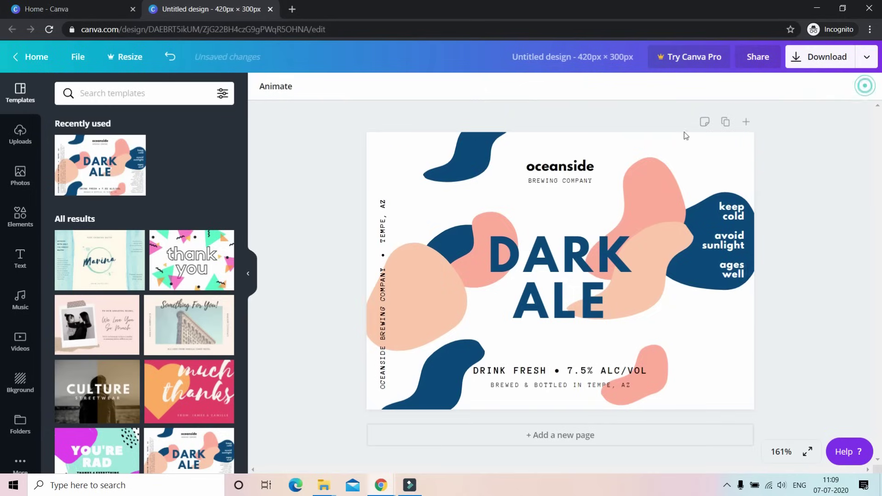
- Replace the vertical "Oceanside Brewing Company • Tempe, AZ" text with "DMARKETING WALL"
left_click(383, 363)
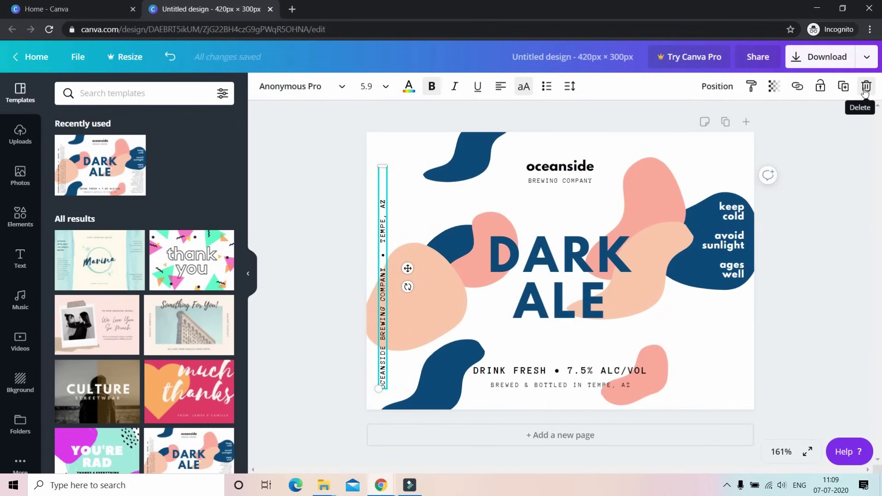
left_click(383, 366)
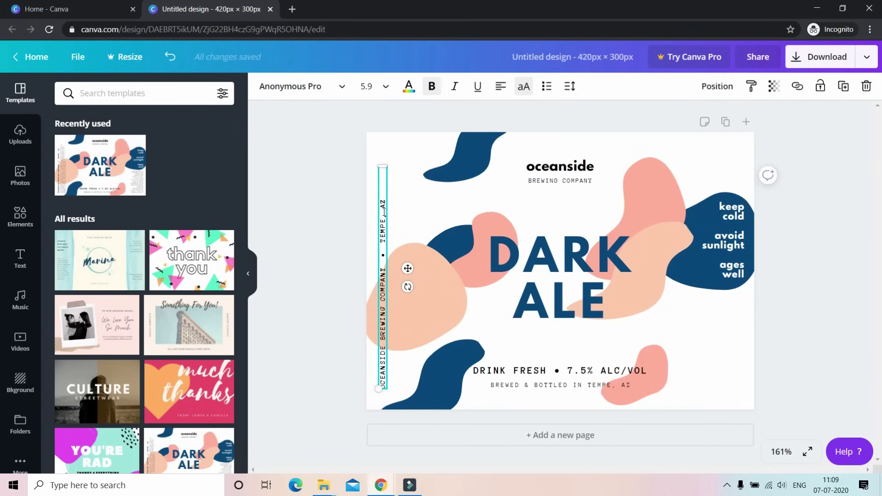
left_click(383, 241)
key("ctrl+a")
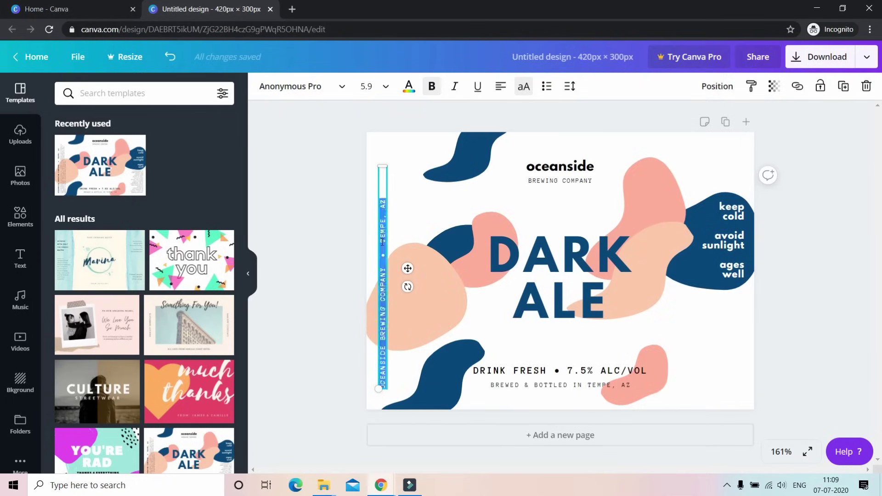
left_click(439, 221)
left_click(383, 294)
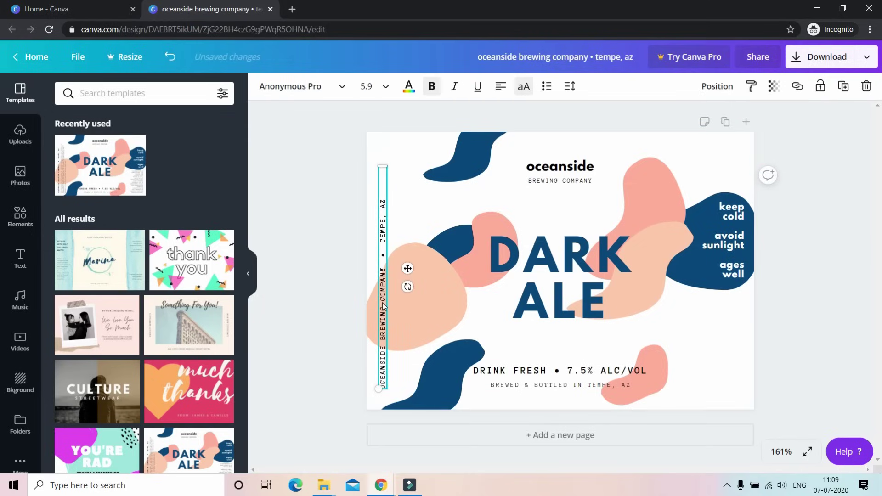
left_click(384, 307)
key("ctrl+a")
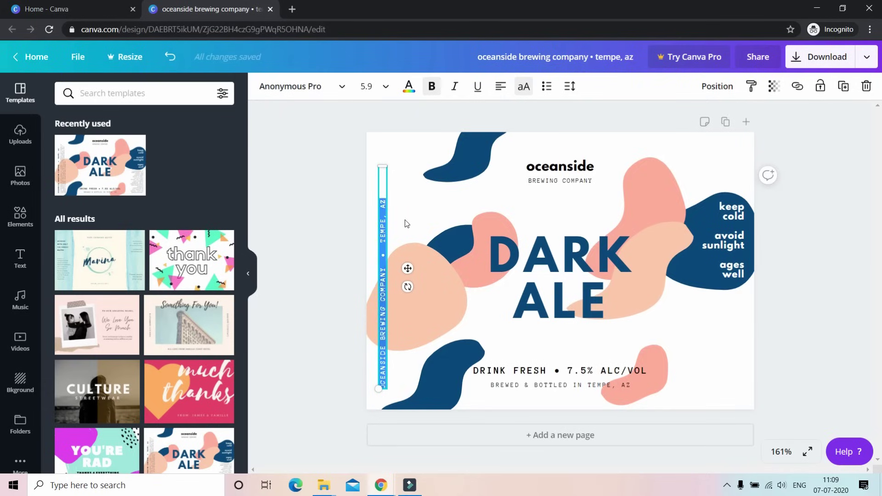
key("BackSpace")
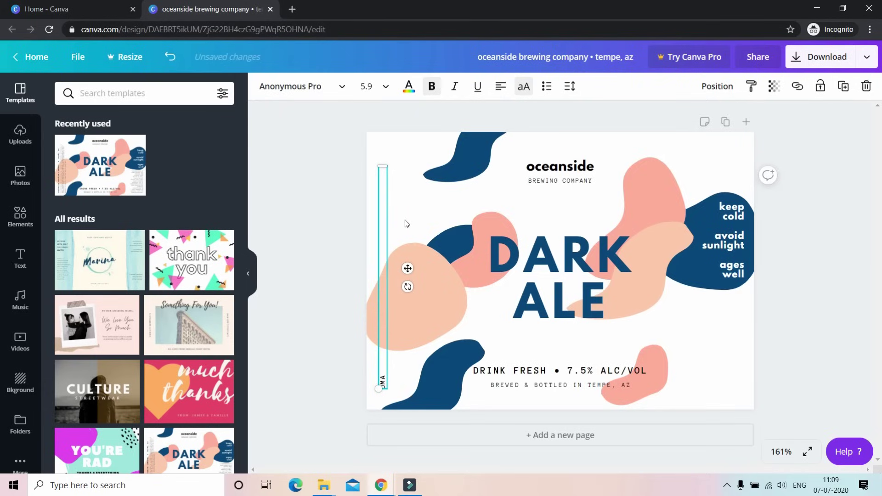
type("MARKETING WALL")
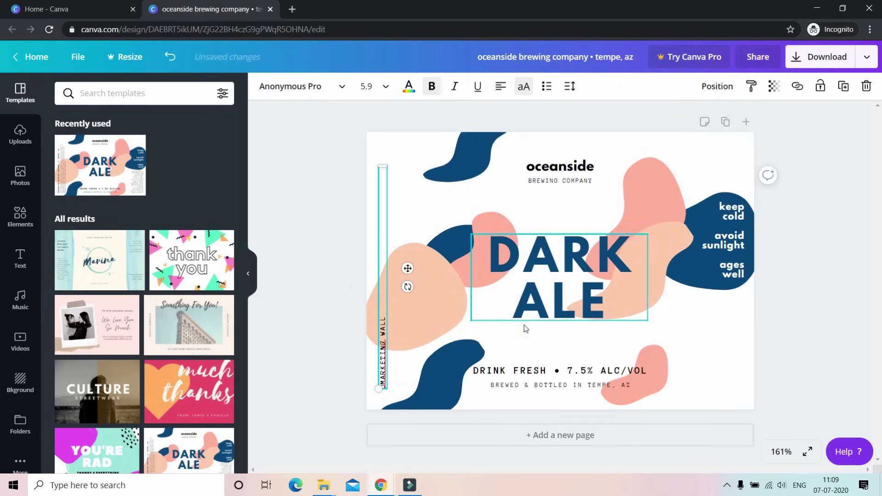
left_click(350, 344)
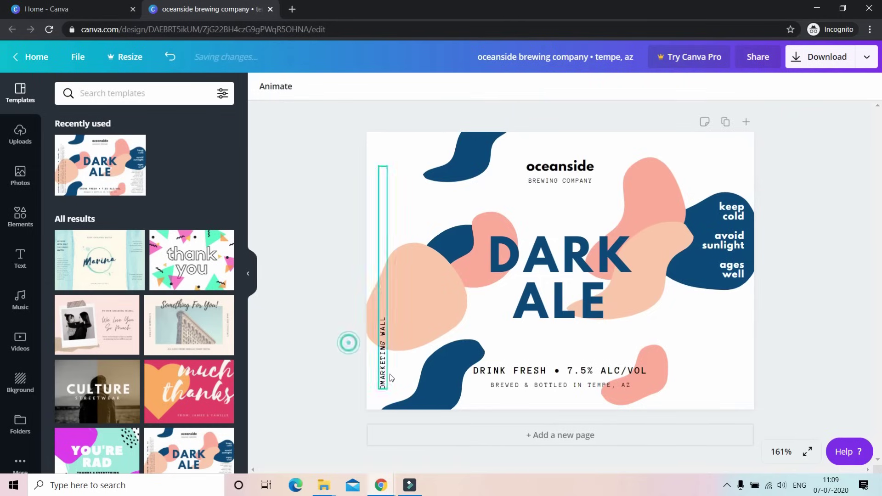
- Move the vertical "DMARKETING WALL" text up to about mid-height along the design's left edge
left_click(384, 370)
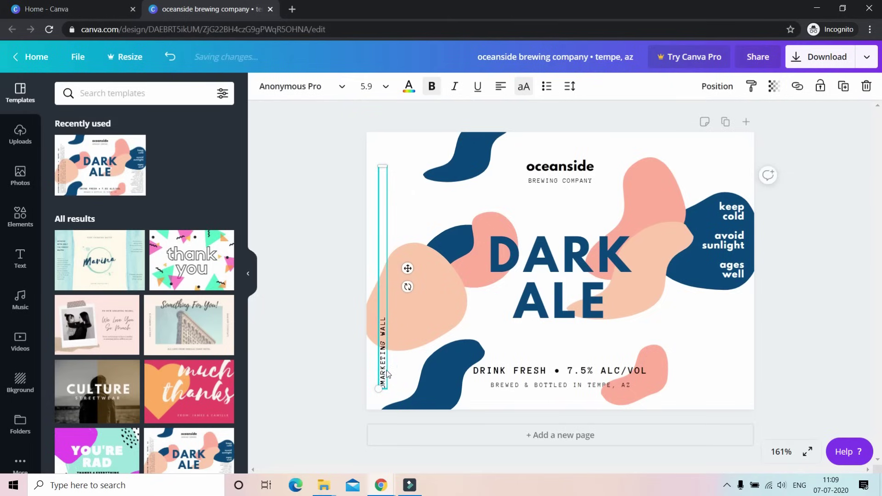
left_click_drag(407, 261, 403, 194)
left_click(319, 298)
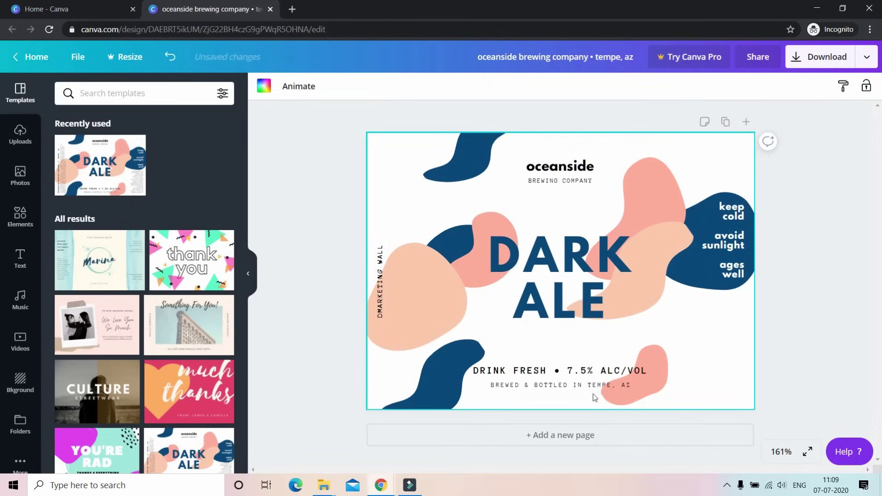
- Replace the "DRINK FRESH • 7.5% ALC/VOL" line with "MAKE YOUR CAREER IN DIGITAL MARKETING"
left_click(539, 375)
left_click(619, 373)
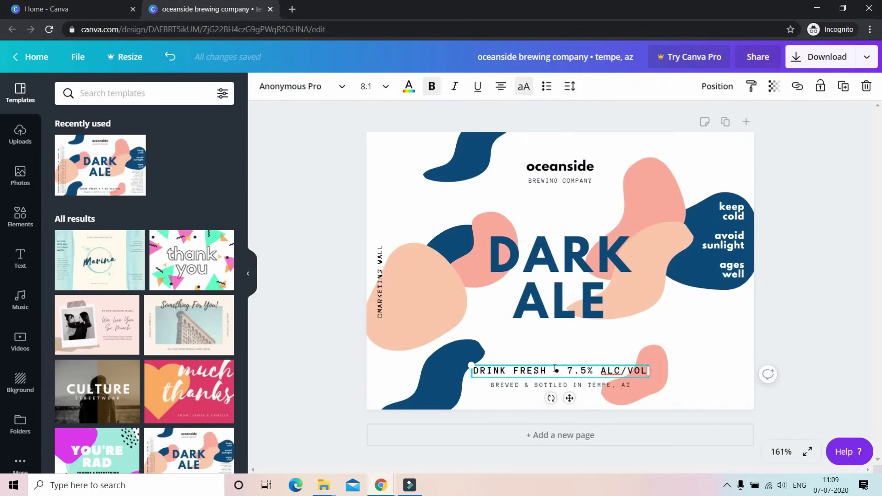
left_click_drag(558, 370, 478, 370)
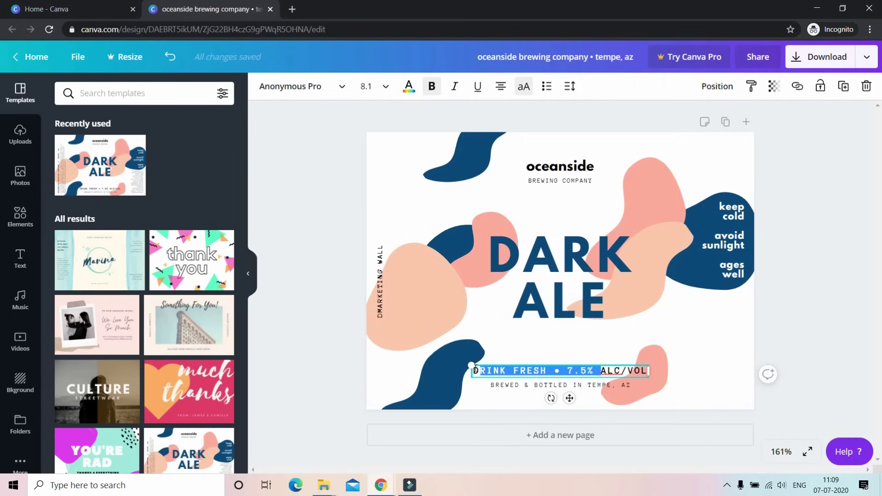
left_click(643, 371)
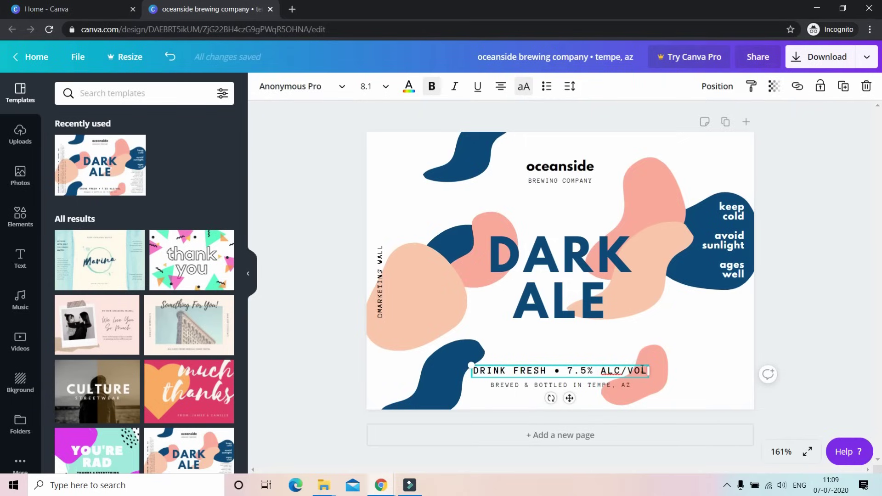
left_click_drag(645, 370, 488, 371)
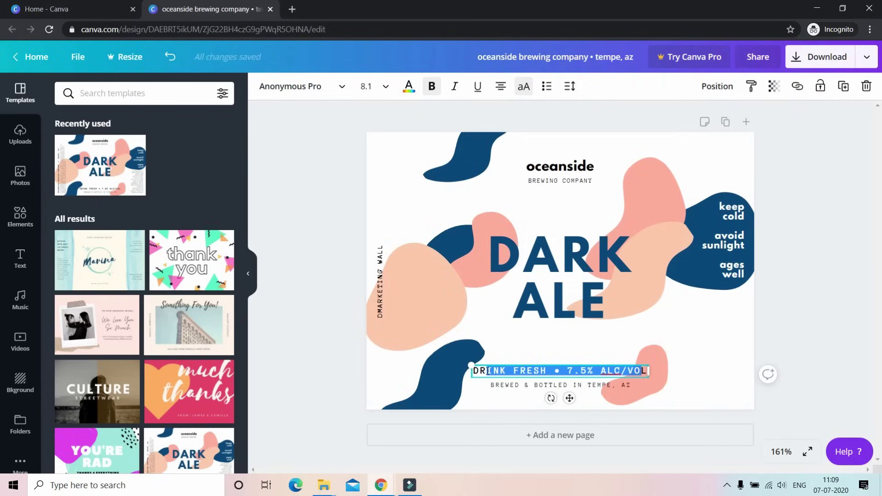
left_click(516, 372)
triple_click(552, 370)
type("MAKE Y")
type("OUR A")
type("REA")
key("BackSpace")
key("BackSpace")
key("BackSpace")
key("BackSpace")
type("CAREER IN DIT")
key("BackSpace")
type("GIOT")
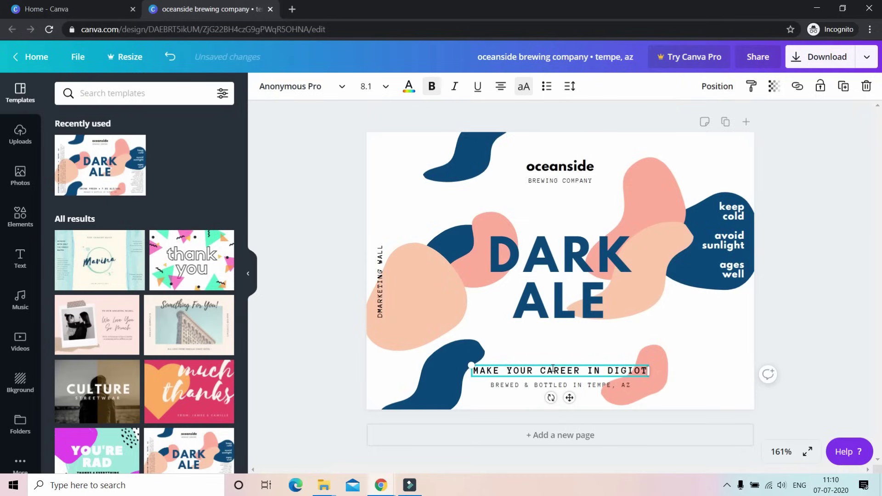
key("BackSpace")
key("BackSpace")
type("TAL ")
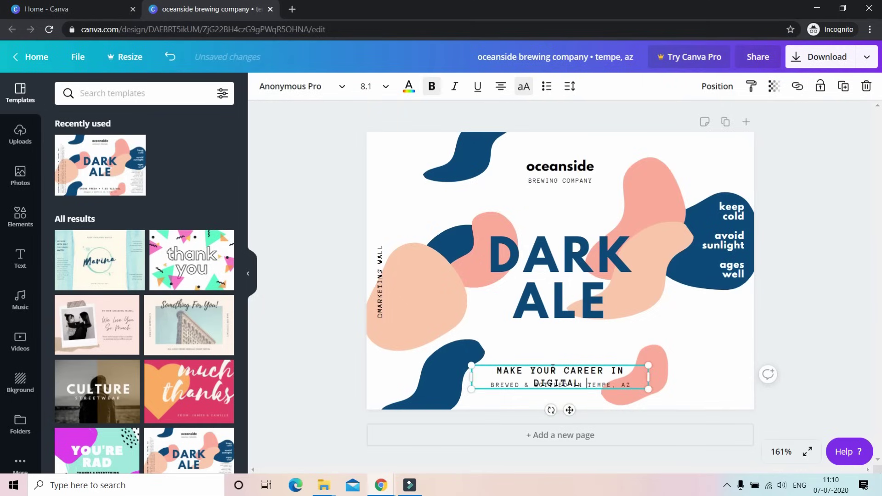
type("MARKETING")
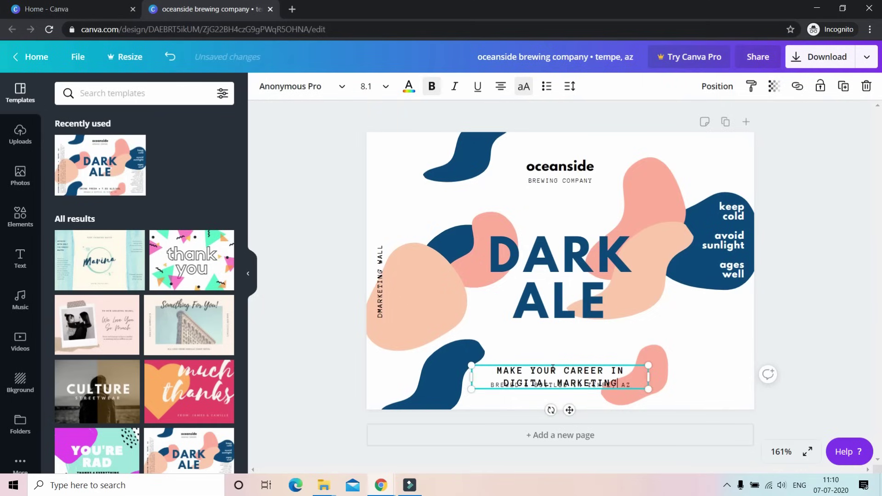
left_click(721, 351)
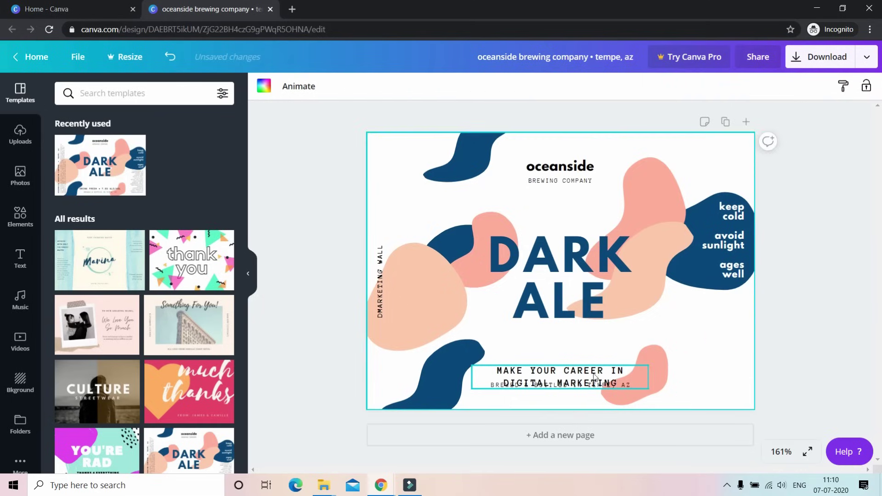
- Widen the "MAKE YOUR CAREER IN DIGITAL MARKETING" text box so the tagline fits on one line
left_click(591, 371)
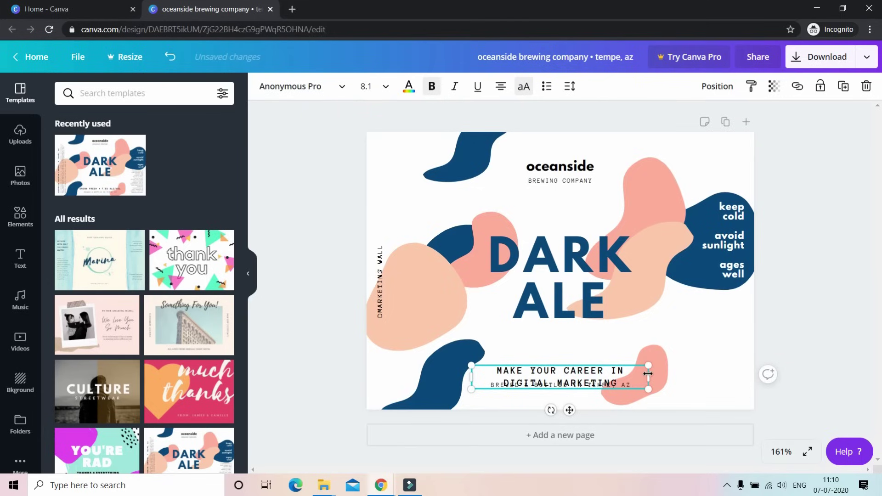
left_click_drag(646, 373, 730, 371)
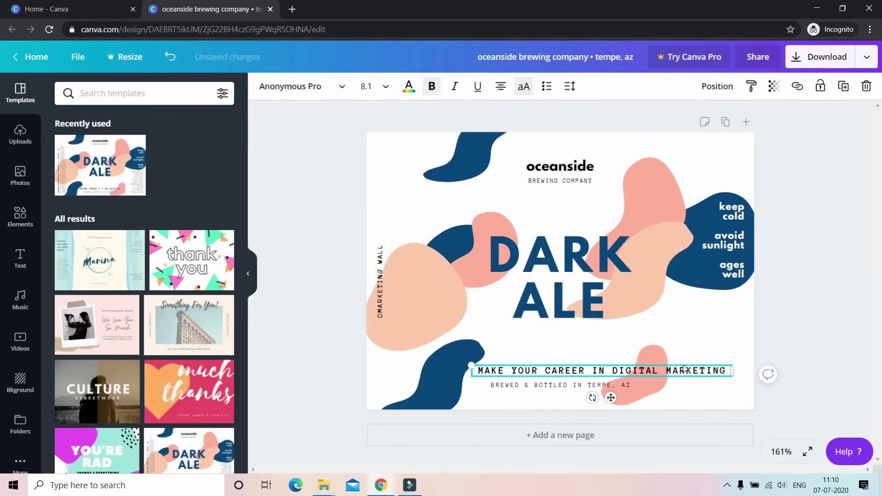
left_click(580, 363)
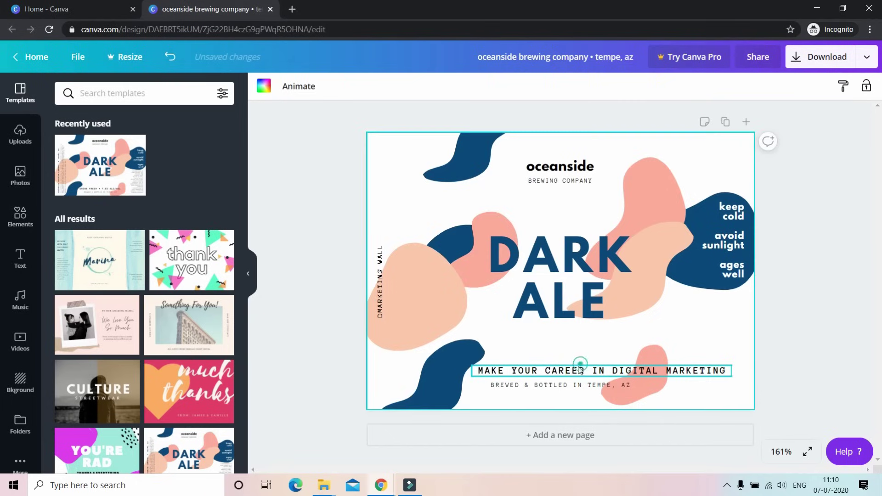
- Shift the digital marketing tagline left and slightly up, closer to the design's horizontal centre
left_click(591, 372)
left_click_drag(609, 394, 592, 394)
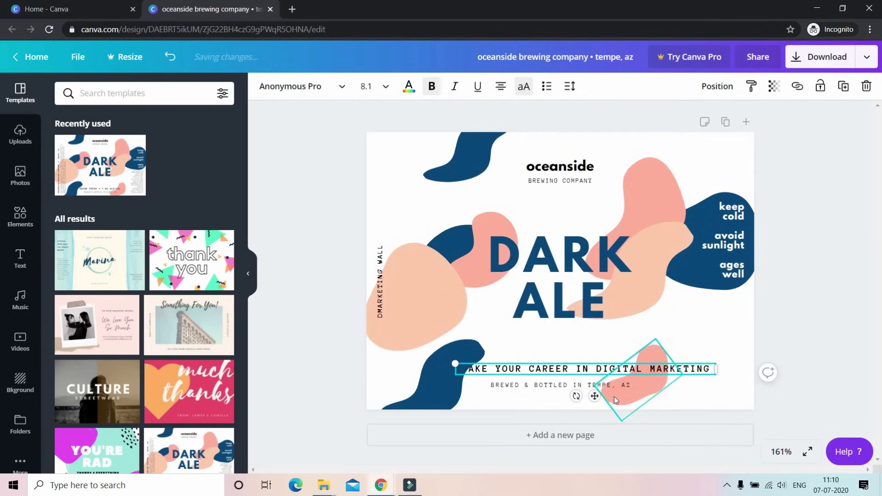
left_click_drag(593, 396, 581, 395)
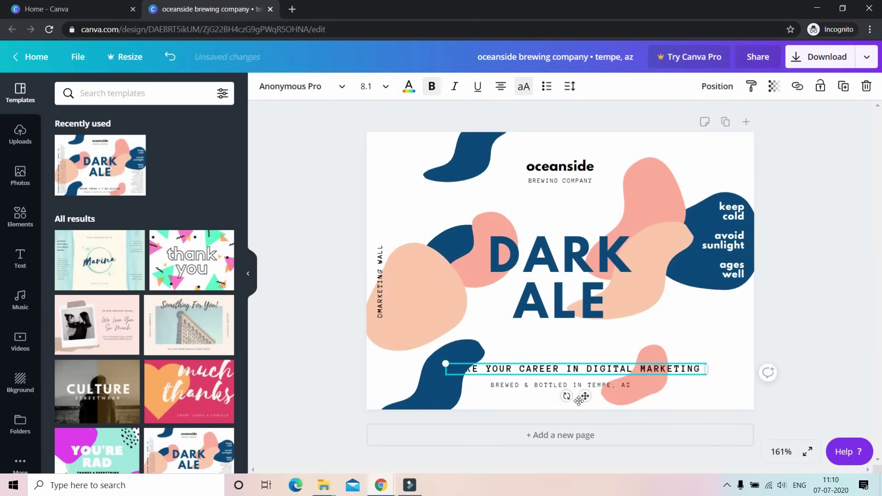
- Delete the "BREWED & BOTTLED IN TEMPE, AZ" line beneath the tagline
left_click(516, 395)
left_click(516, 390)
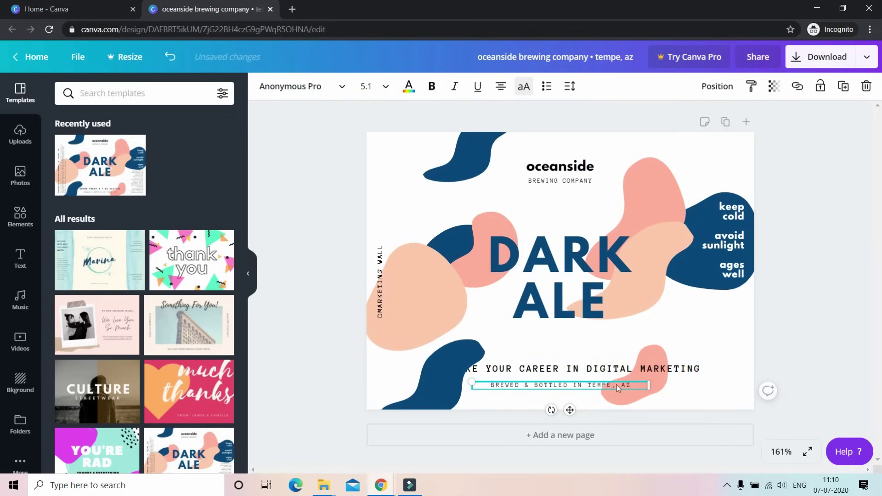
left_click(866, 86)
- Move the dark blue shape at the design's lower-left corner left and slightly down, clear of the tagline's first word
left_click(534, 372)
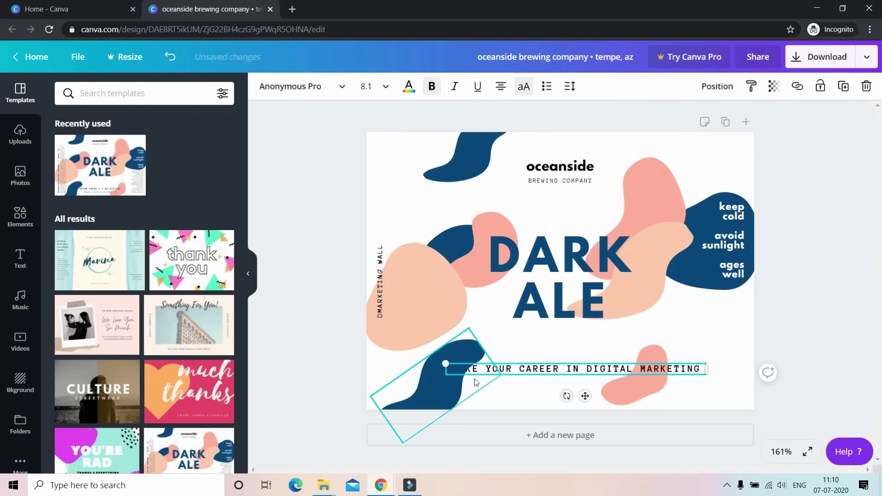
left_click(436, 389)
left_click(476, 368)
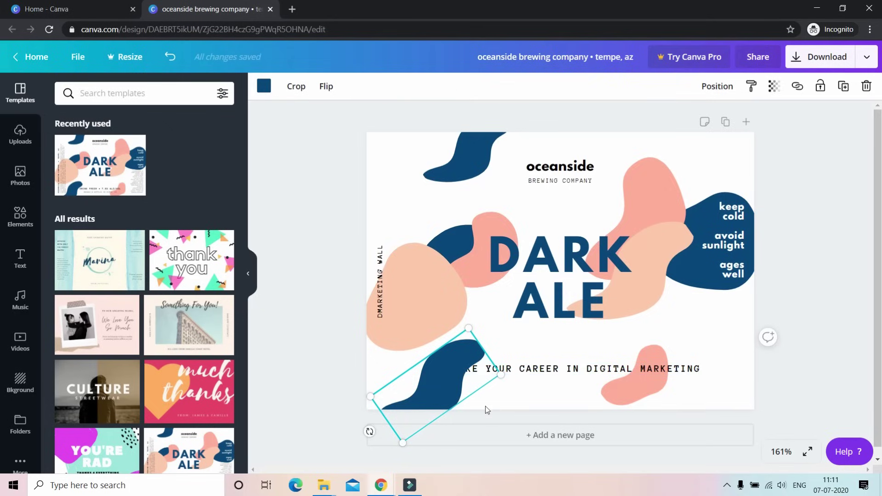
left_click(536, 419)
left_click(444, 401)
left_click_drag(440, 394, 405, 404)
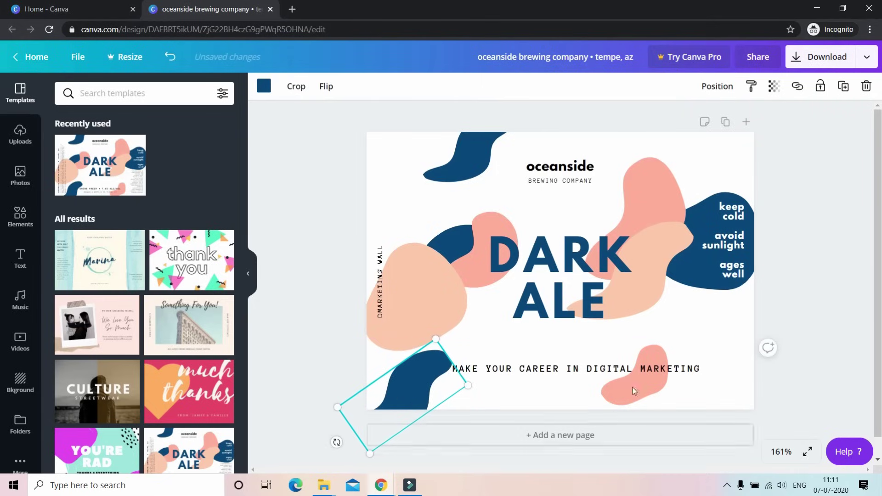
left_click(805, 364)
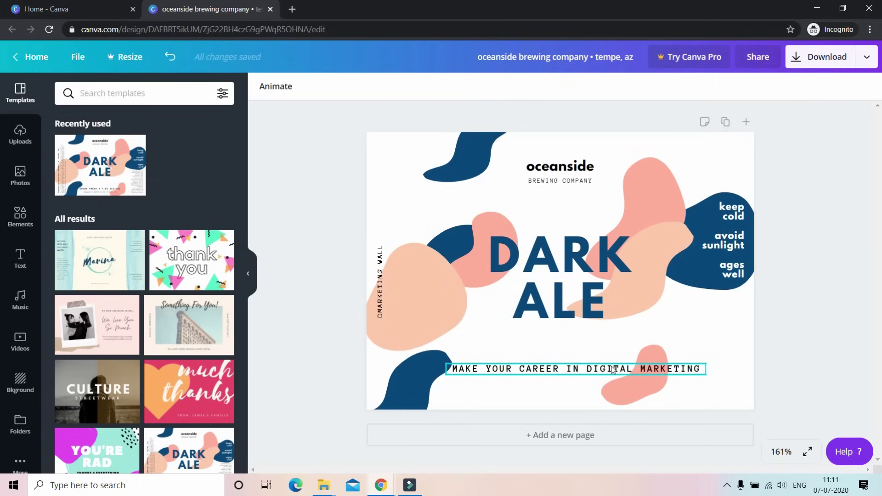
- Move the dark blue shape at the design's lower-left corner to the right so it overlaps the tagline's first word
left_click(428, 388)
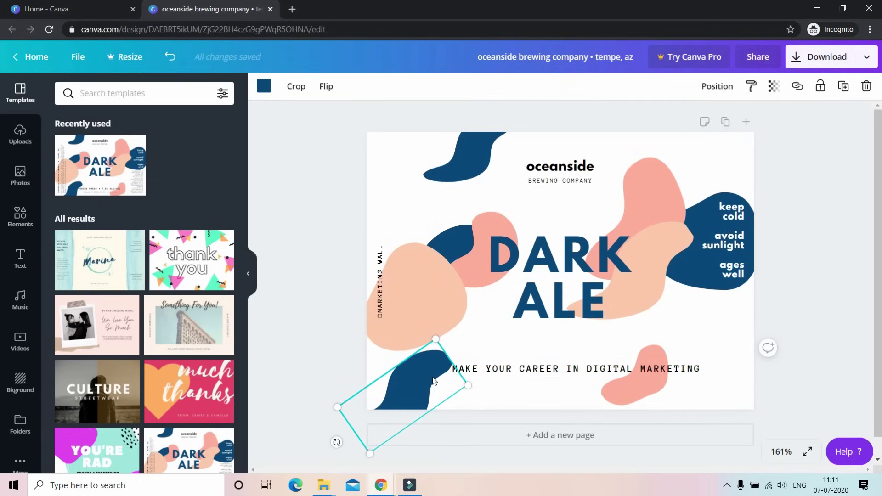
left_click(418, 390)
left_click_drag(410, 393, 438, 389)
left_click(584, 395)
- Shift the "MAKE YOUR CAREER IN DIGITAL MARKETING" tagline slightly left and down
left_click(569, 371)
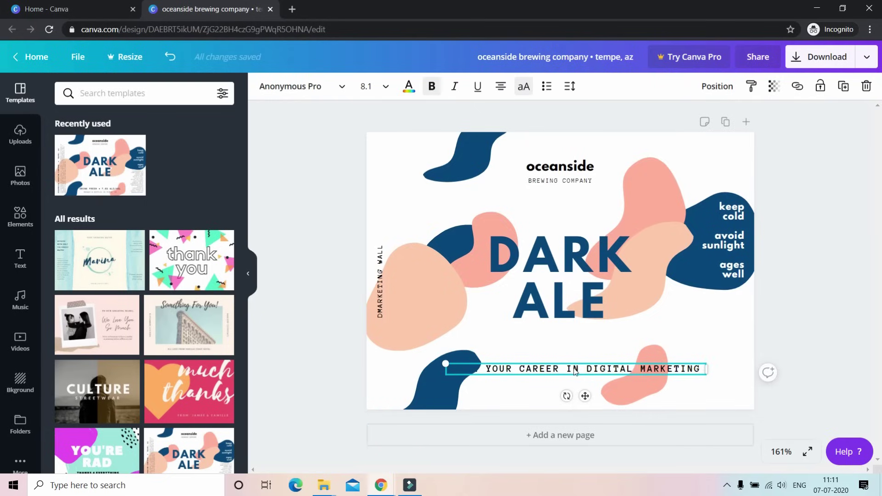
mouse_move(575, 371)
left_mouse_down()
mouse_move(574, 348)
mouse_move(567, 369)
left_mouse_up()
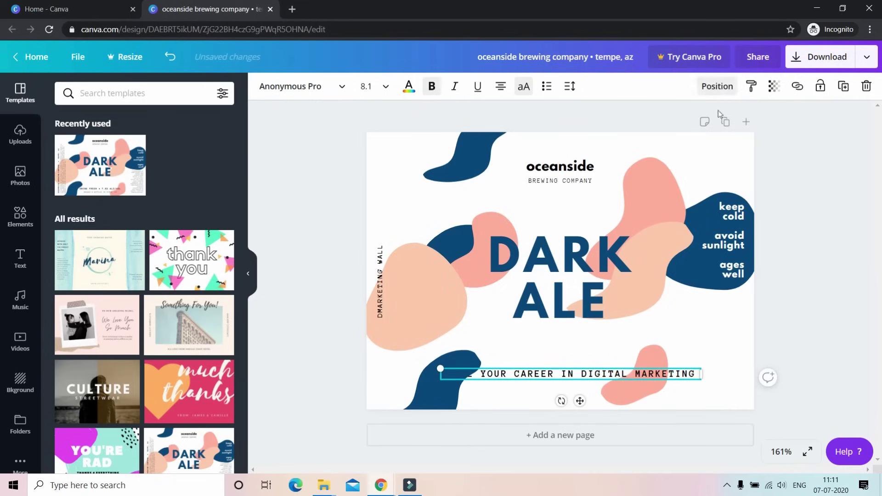
left_click(719, 87)
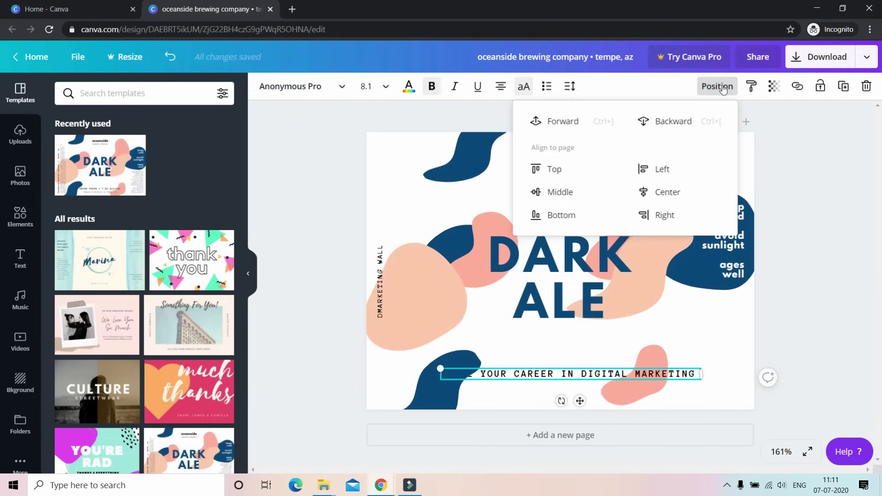
left_click(782, 111)
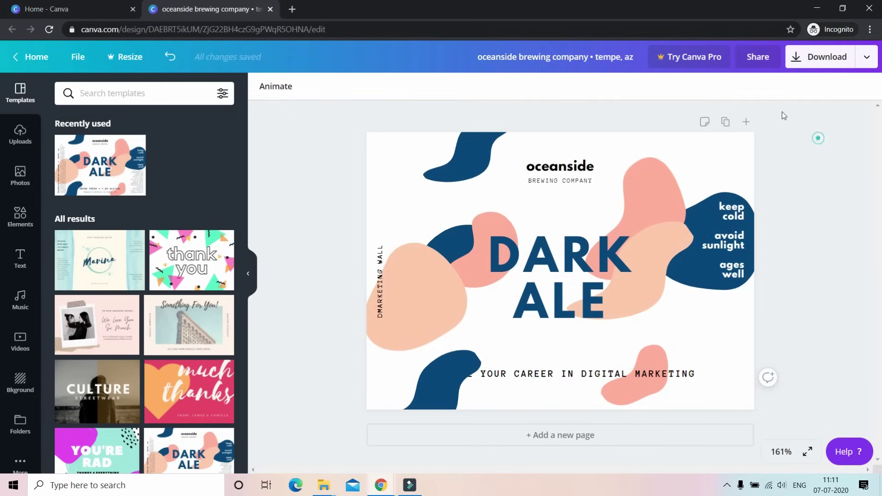
- Bring the digital marketing tagline forward, in front of the dark blue shape, keeping its place near the design's lower edge
left_click(584, 379)
left_click(717, 86)
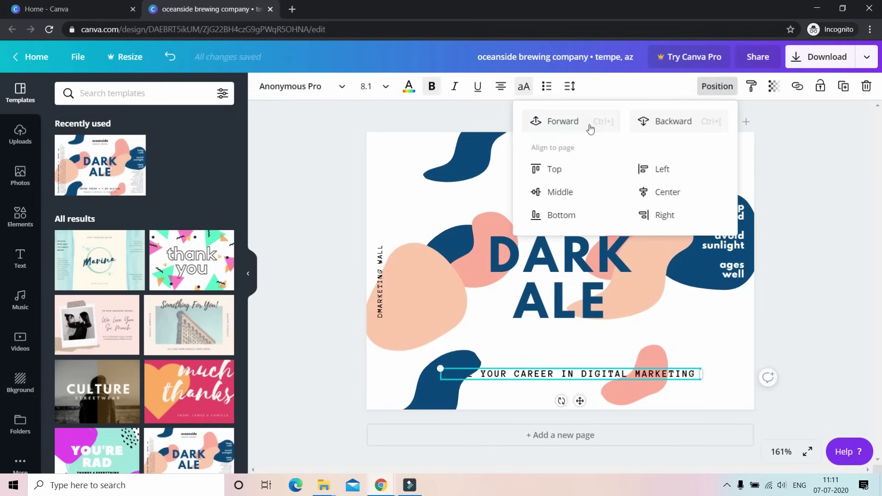
left_click(556, 170)
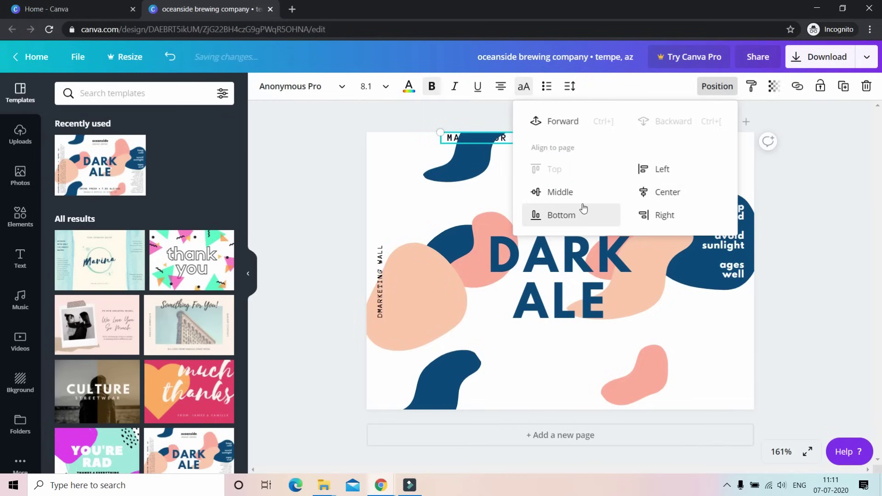
key("ctrl+z")
left_click(571, 123)
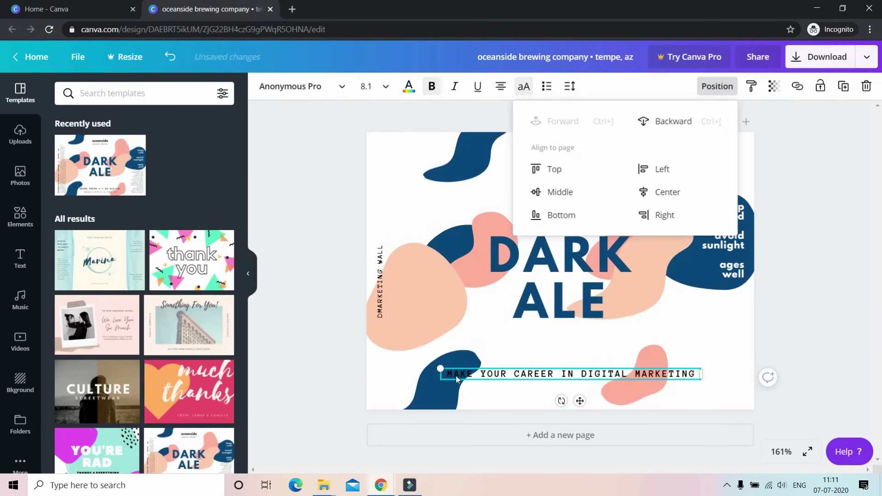
left_click(428, 401)
left_click(574, 374)
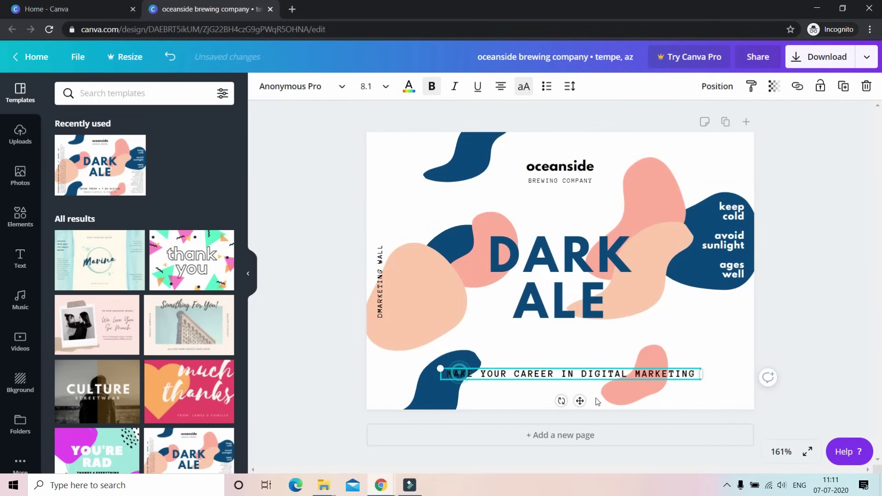
left_click(730, 349)
- Nudge the digital marketing tagline slightly further left, closer to the design's horizontal centre
left_click(569, 373)
left_click_drag(578, 401, 573, 400)
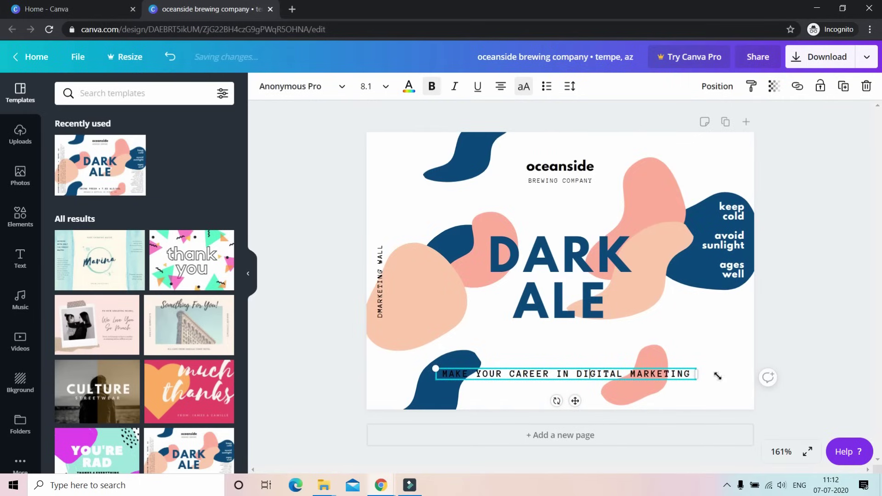
left_click(794, 318)
- Colour the word "MAKE" in the tagline white from the document colours
left_click(471, 375)
double_click(455, 373)
left_click(408, 87)
left_click(189, 201)
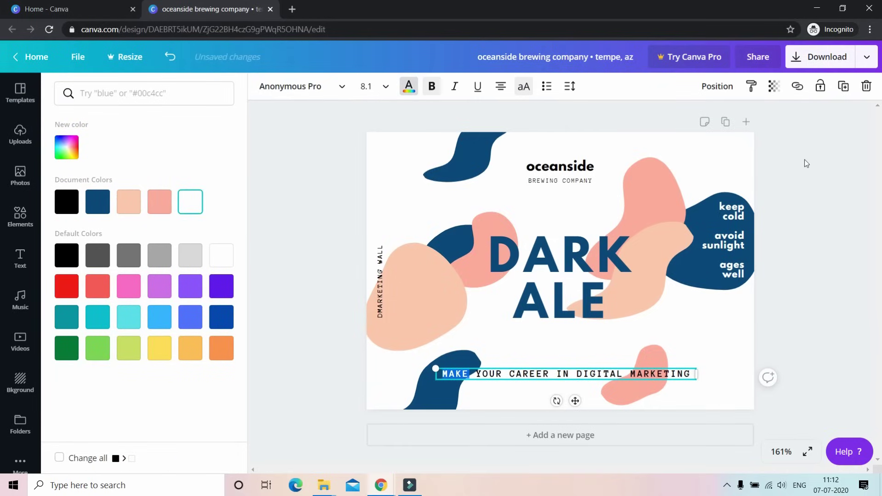
left_click(804, 164)
left_click(837, 322)
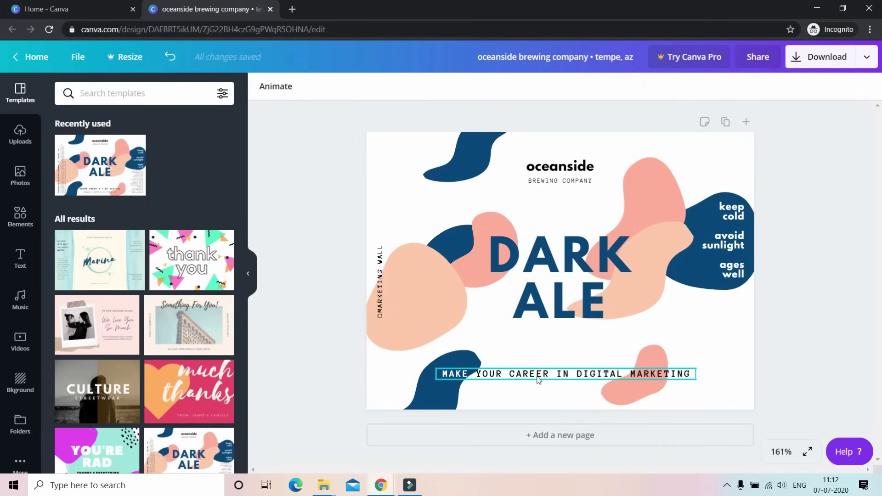
- Replace the "oceanside" heading text with "DMARKETING WALL"
left_click(598, 212)
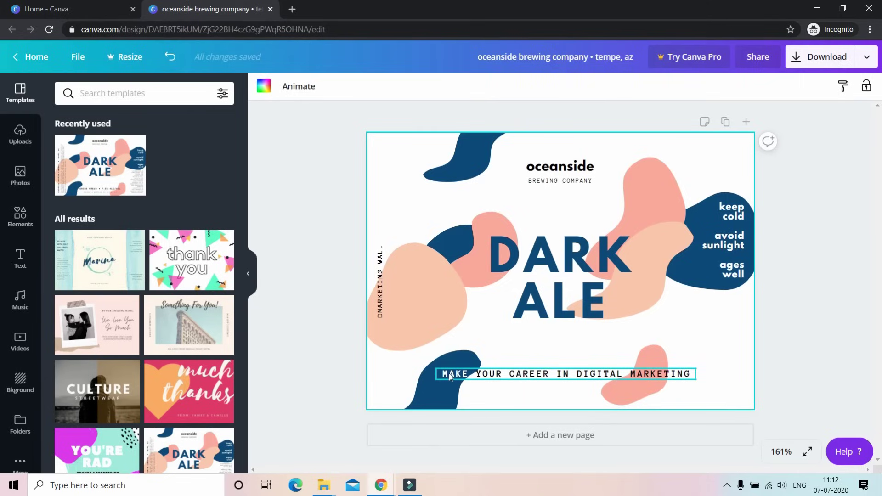
left_click(565, 159)
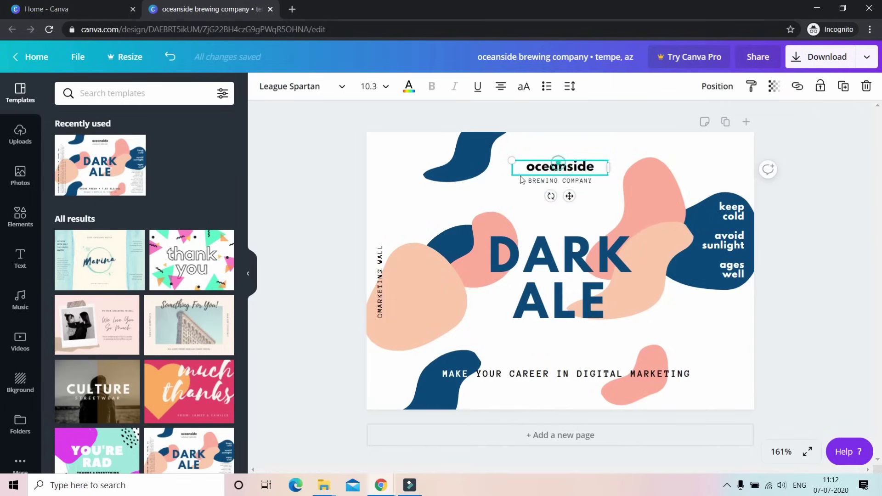
left_click(586, 165)
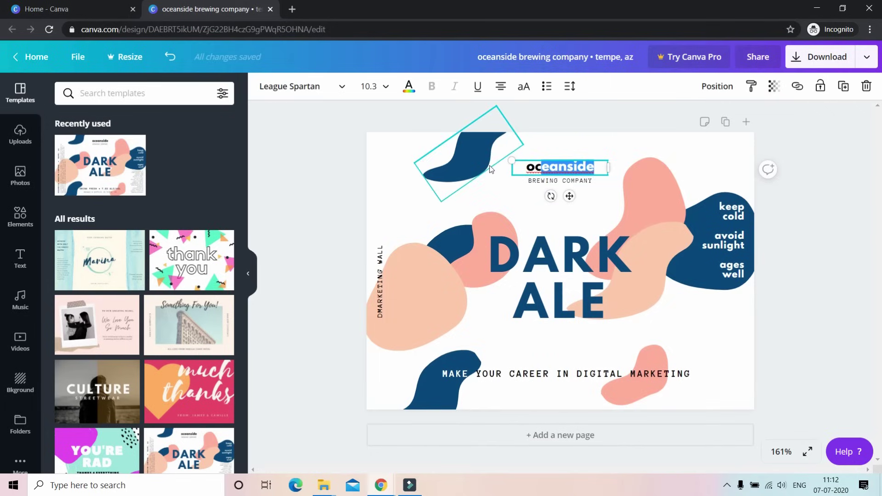
left_click_drag(541, 166, 506, 165)
type("dmarke")
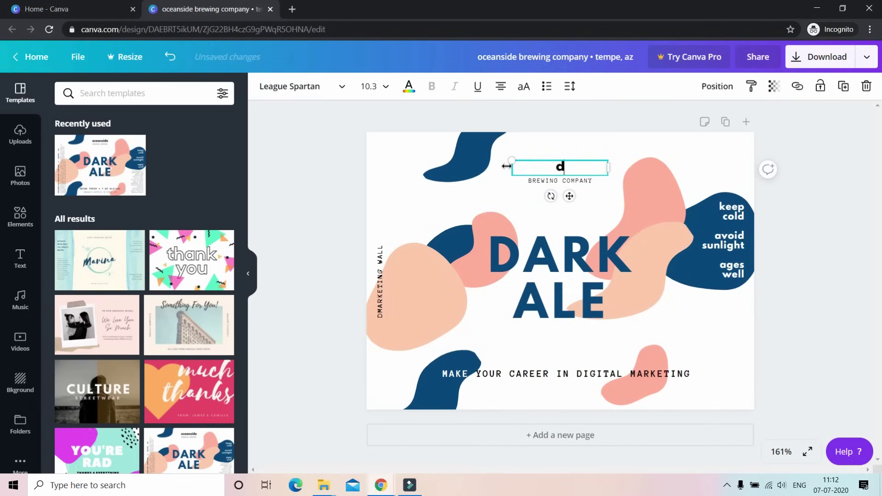
key("BackSpace")
key("BackSpace")
key("BackSpace")
key("BackSpace")
key("BackSpace")
key("BackSpace")
type("DMARKETING WALL")
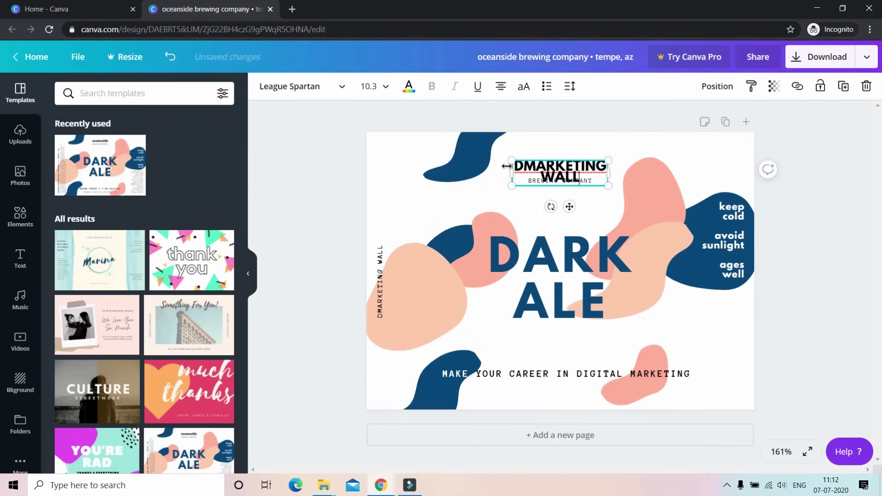
- Widen the "DMARKETING WALL" heading box to fit one line and move it up and left, centred above "BREWING COMPANY"
left_click_drag(605, 170, 652, 169)
left_click_drag(591, 196, 570, 190)
left_click(577, 182)
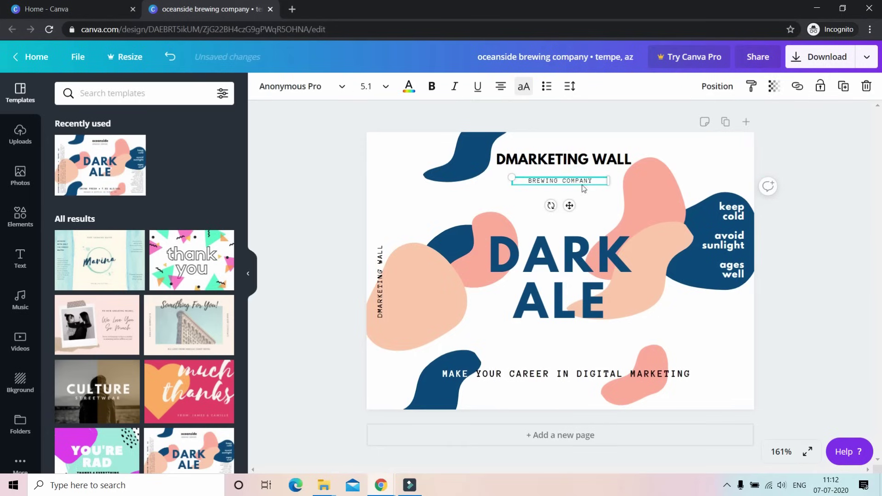
left_click(812, 288)
left_click(644, 262)
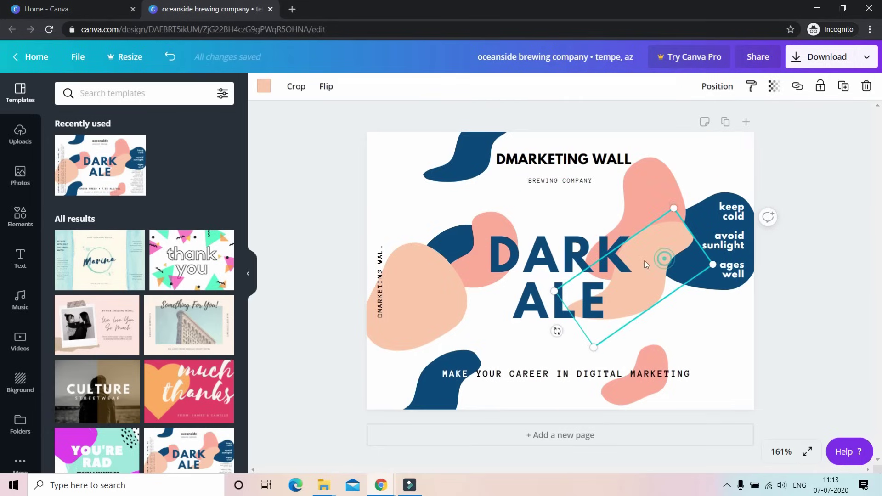
left_click(540, 255)
left_click(427, 293)
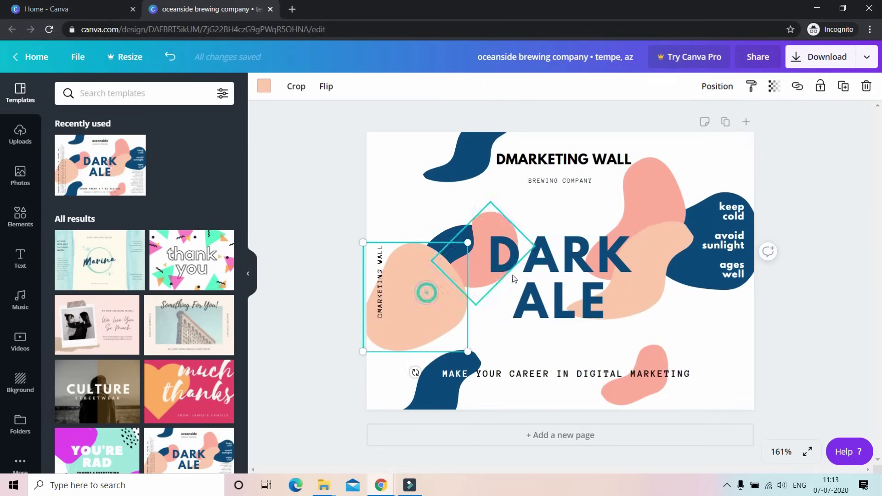
left_click(584, 273)
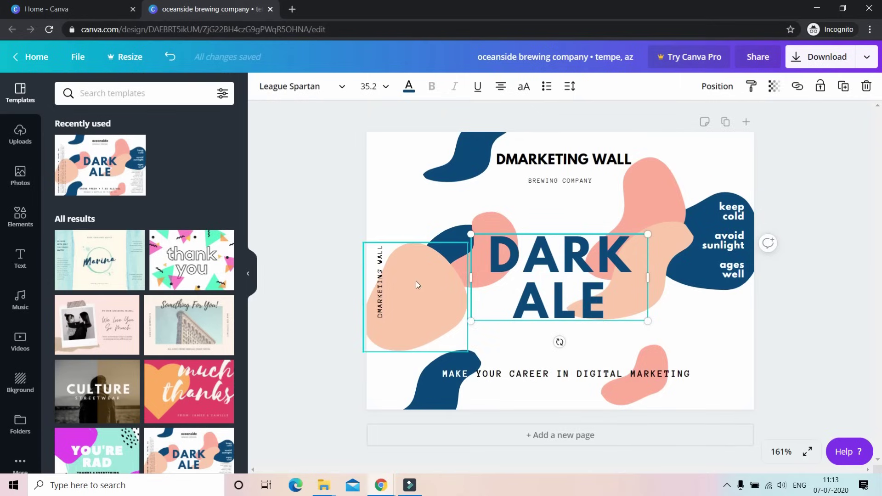
left_click(414, 296)
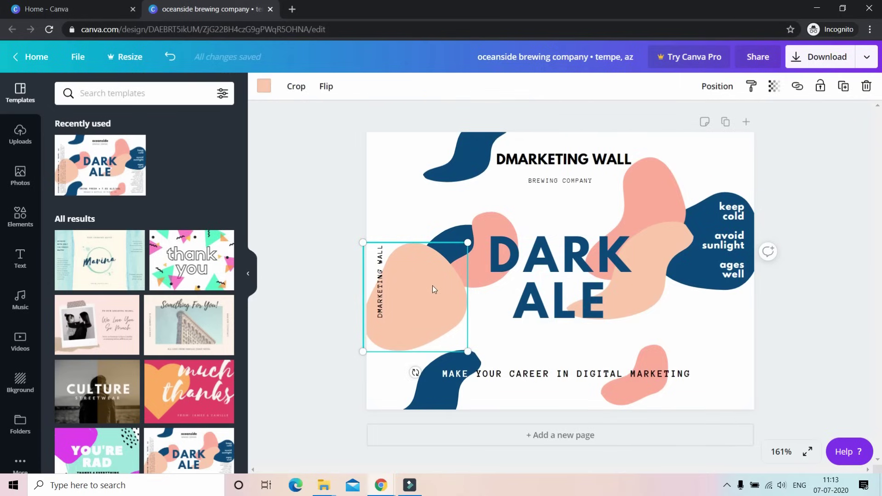
key("Tab")
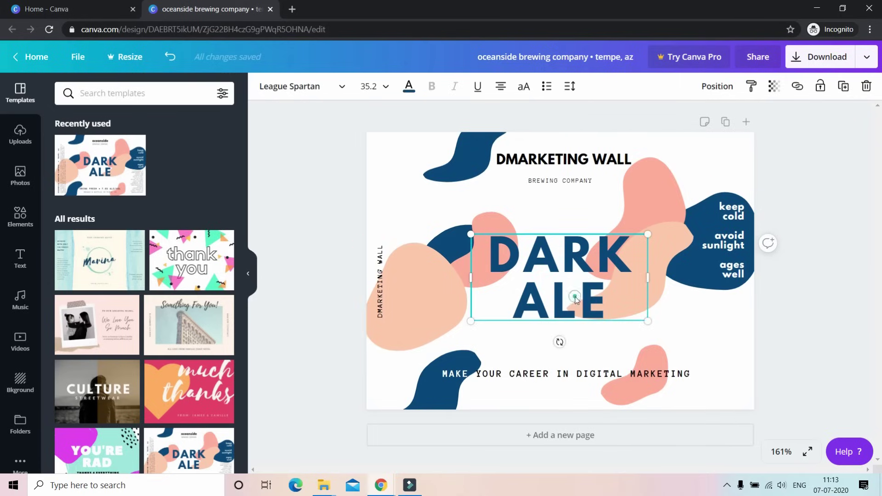
left_click(426, 305)
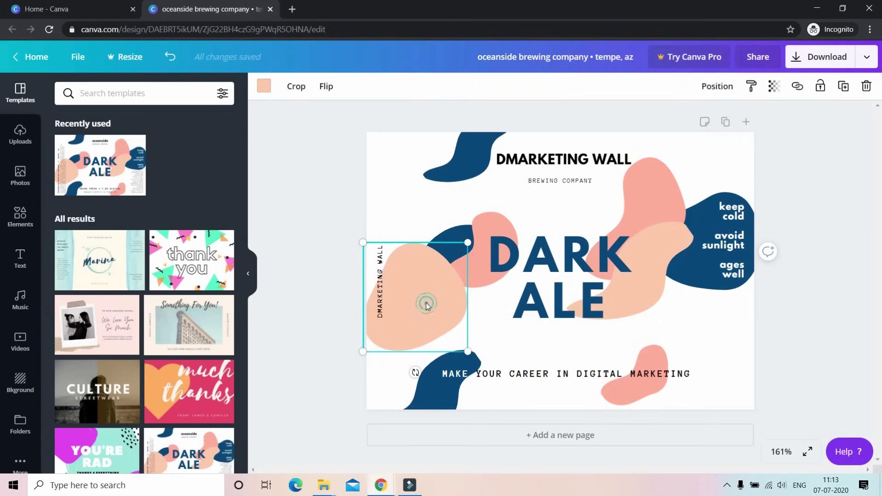
- Try light purple, pink, coral red and violet on the "DARK ALE" title, and restore its dark blue document colour
left_click(559, 276)
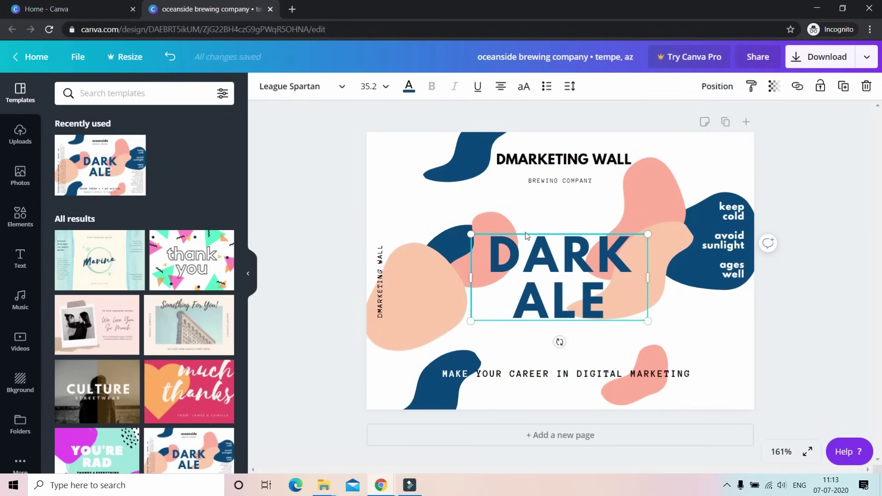
left_click(408, 88)
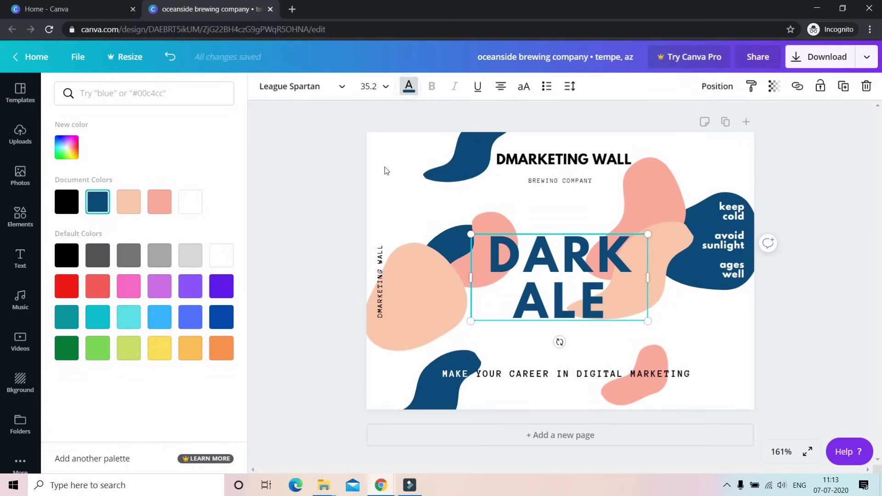
left_click(161, 293)
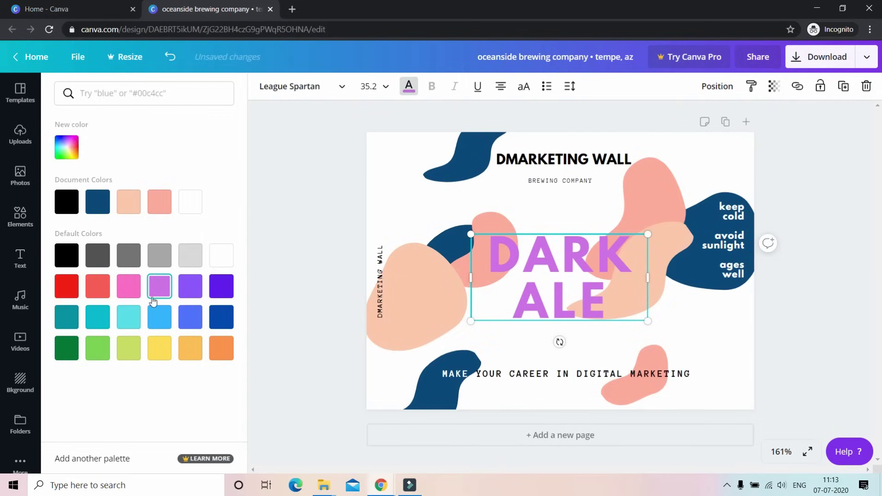
left_click(129, 289)
left_click(95, 292)
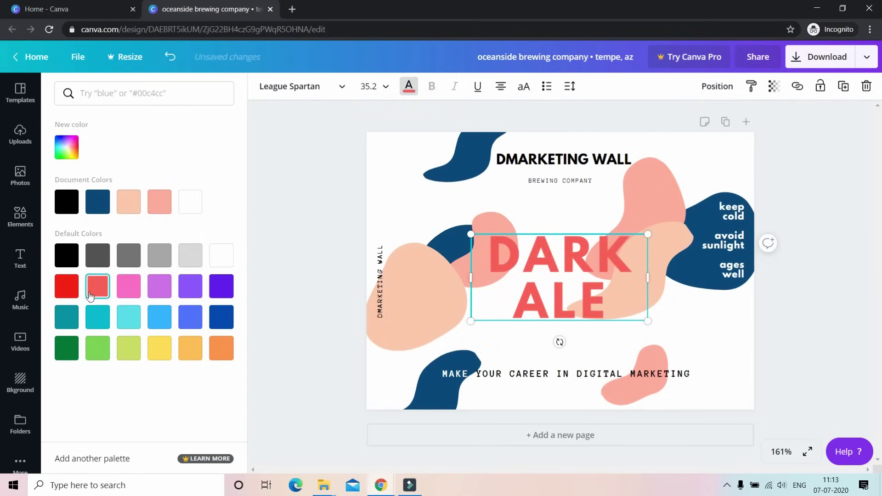
left_click(221, 291)
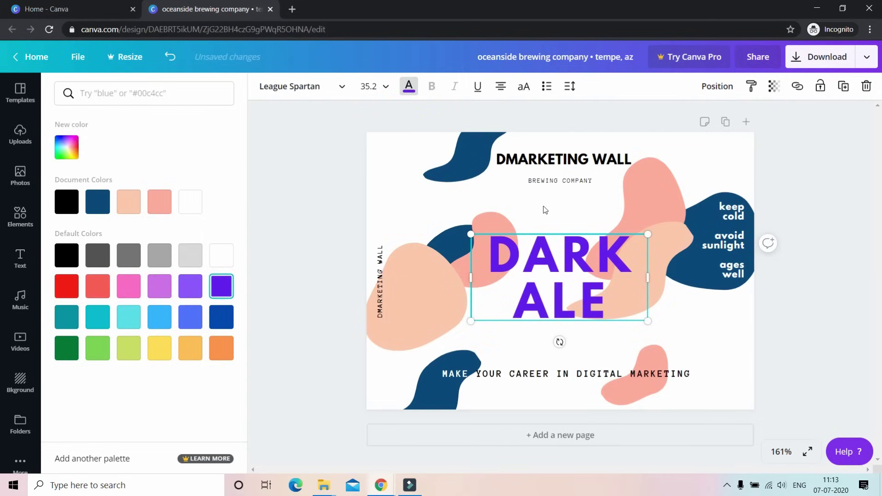
left_click(97, 205)
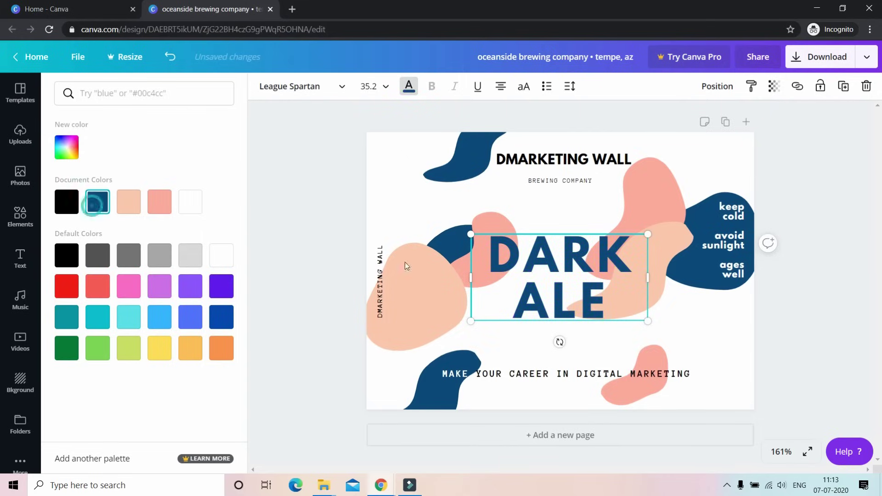
key("Escape")
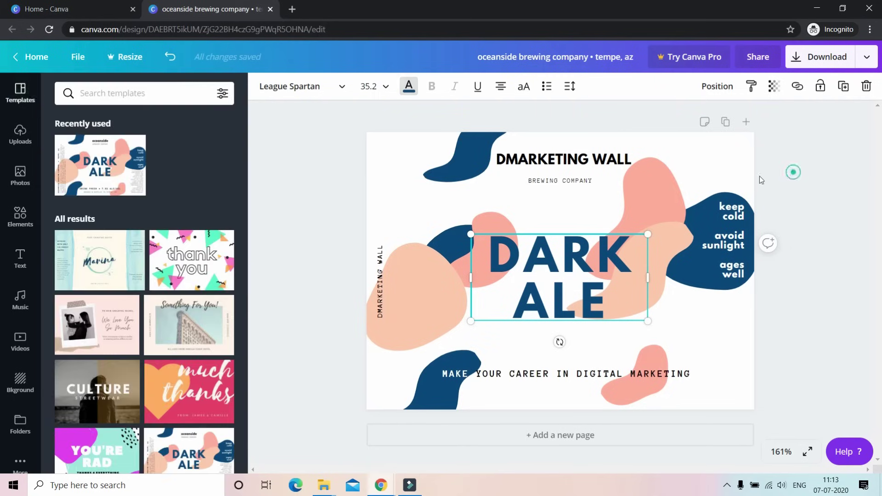
- Recolour the two peach shapes, beside the vertical text and behind "DARK ALE", with the default orange
left_click(423, 260)
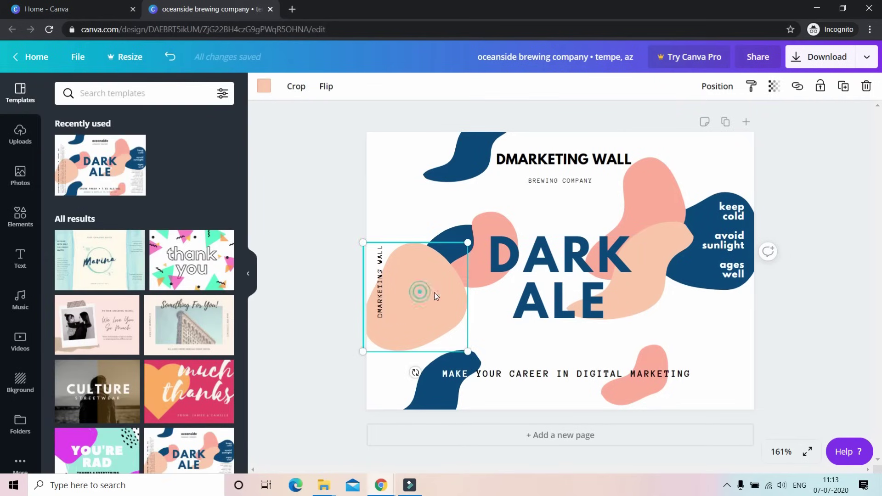
left_click(662, 191)
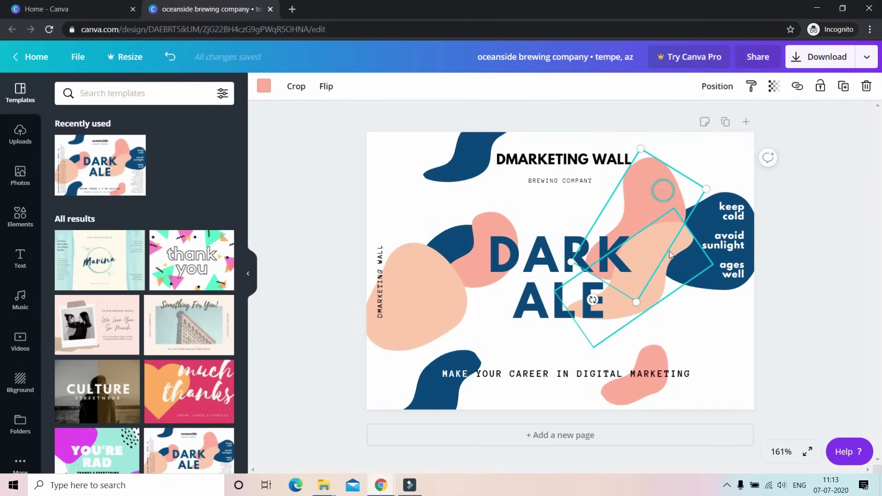
left_click(436, 314)
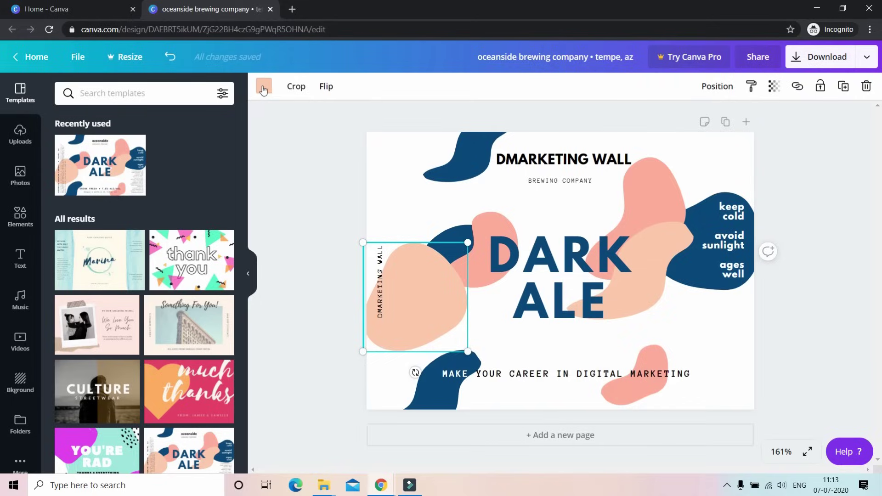
left_click(264, 87)
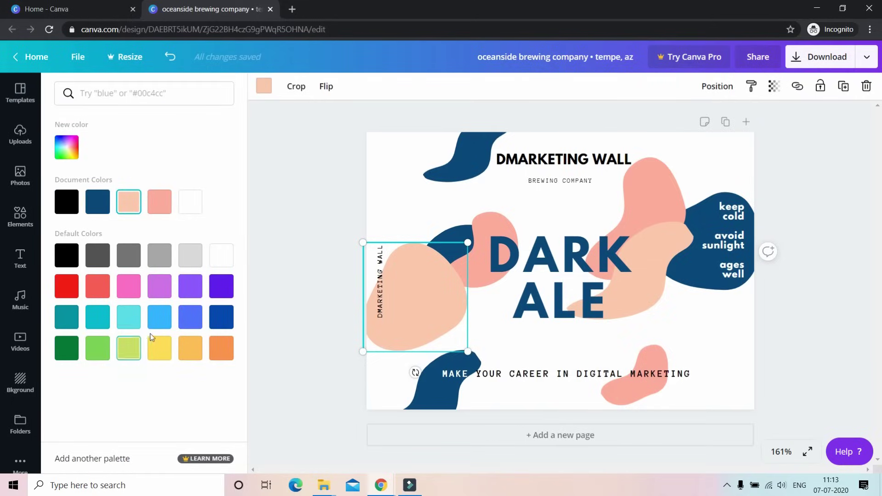
left_click(216, 356)
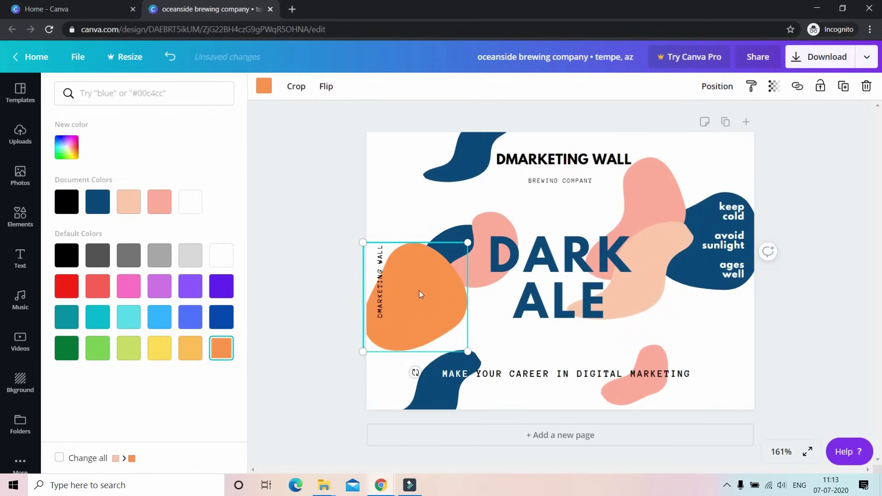
left_click(663, 259)
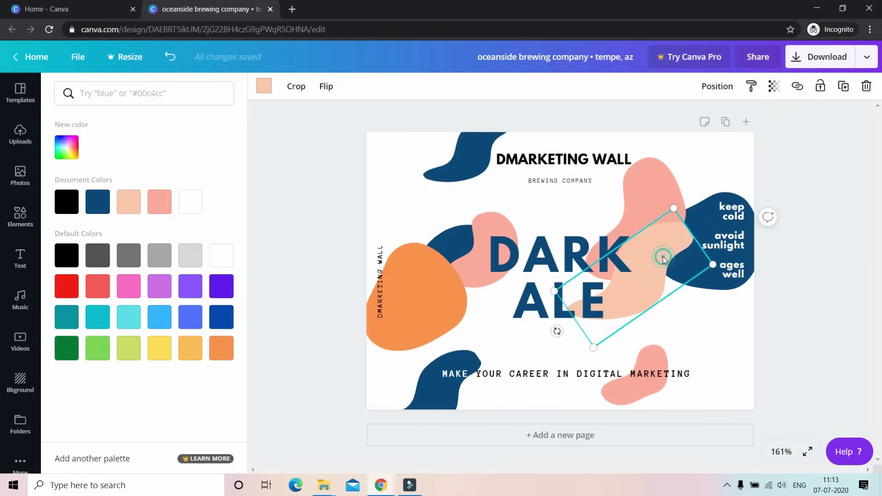
left_click(221, 348)
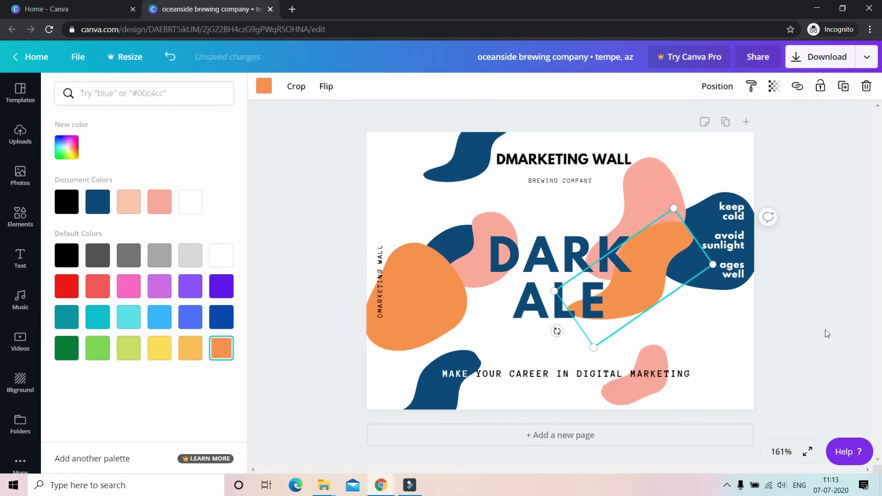
key("Escape")
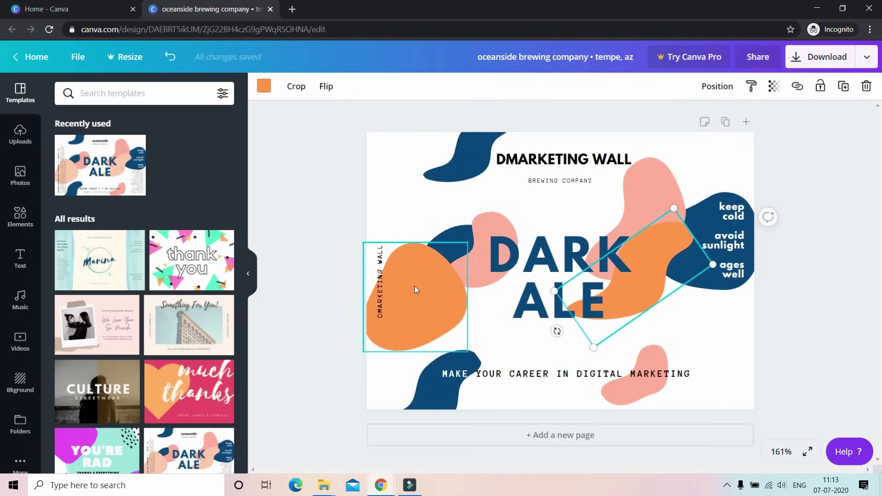
- Give the orange shape behind "DARK ALE" the custom hex colour #CCCCCC
left_click(265, 86)
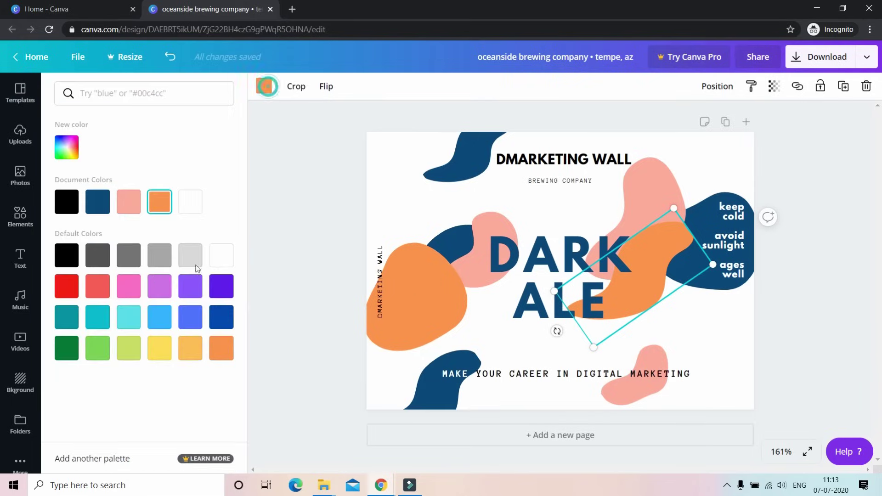
left_click(64, 152)
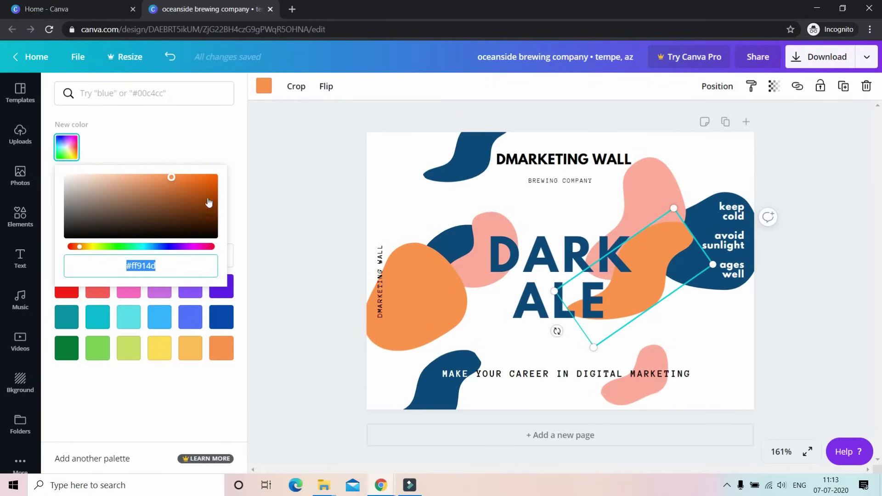
left_click(162, 266)
left_click_drag(157, 265, 119, 265)
left_click(161, 265)
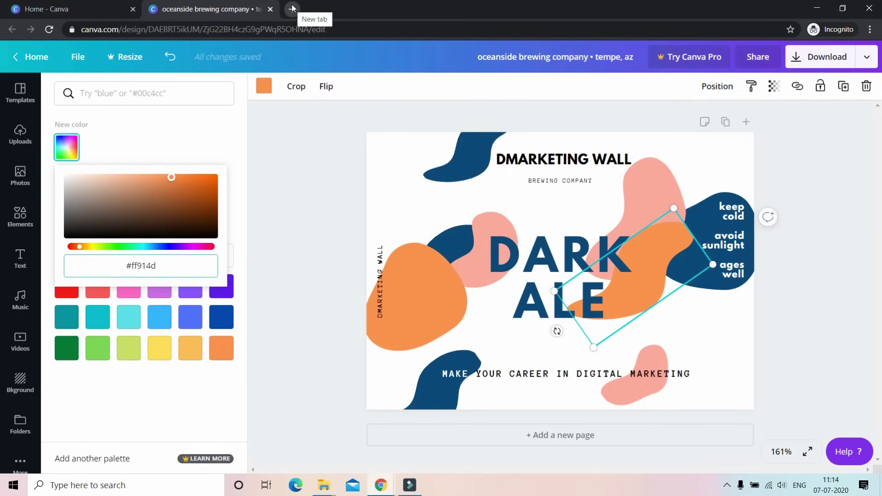
key("BackSpace")
key("BackSpace")
key("BackSpace")
key("BackSpace")
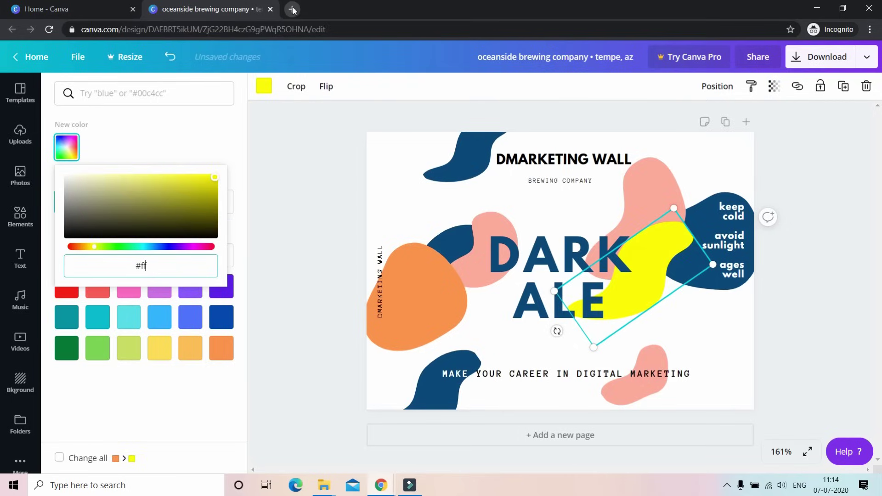
key("BackSpace")
key("BackSpace")
type("cccccc")
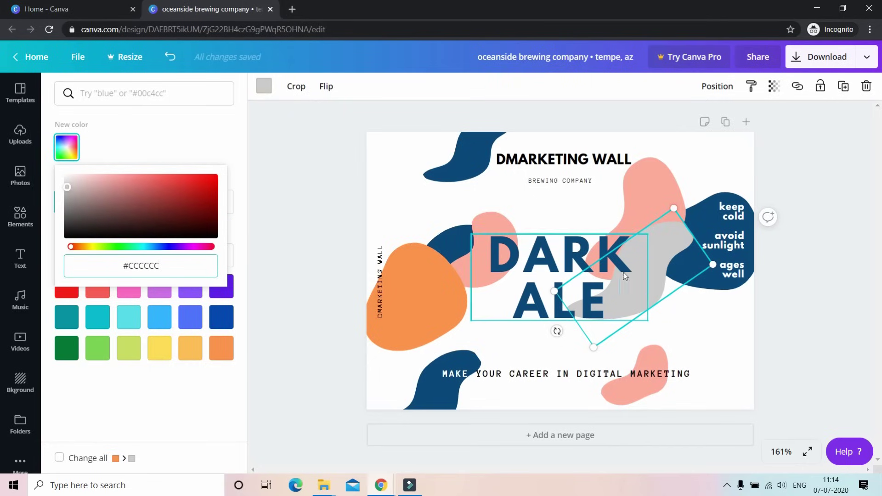
- Search Google for "hash color codes" in a new browser tab and open the HTML Color Codes site
left_click(293, 9)
left_click(178, 12)
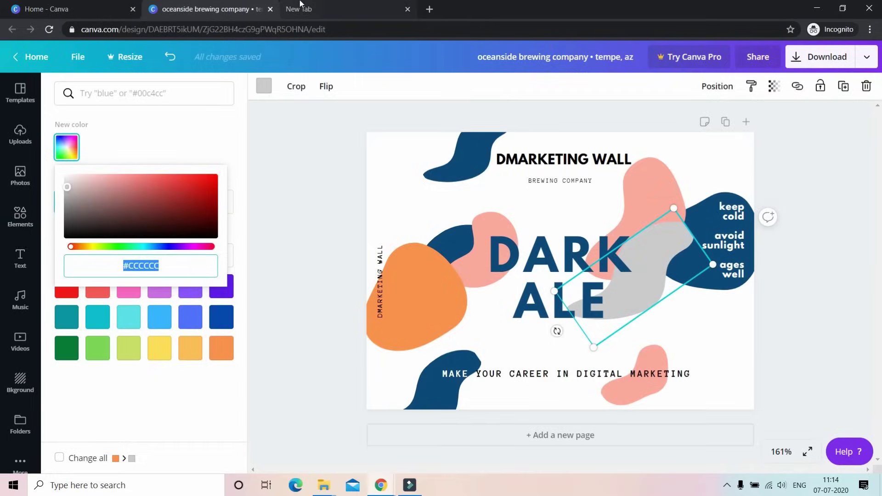
left_click(312, 10)
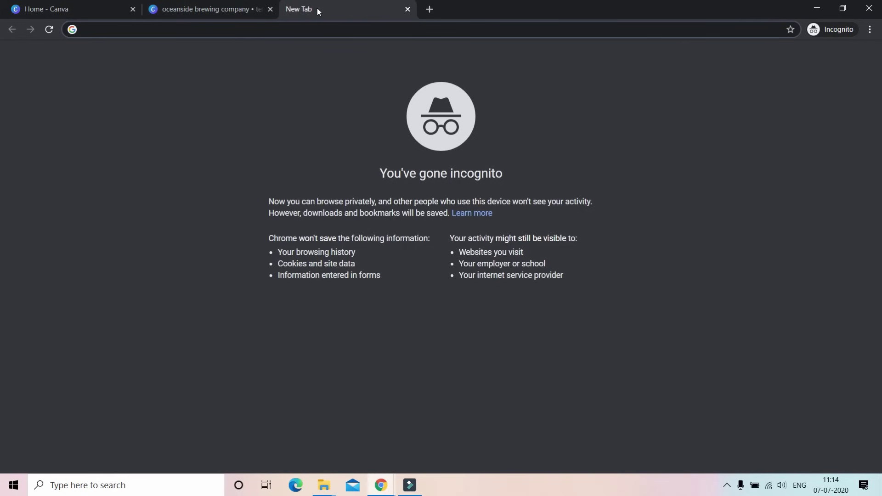
type("hash color codes")
key("Return")
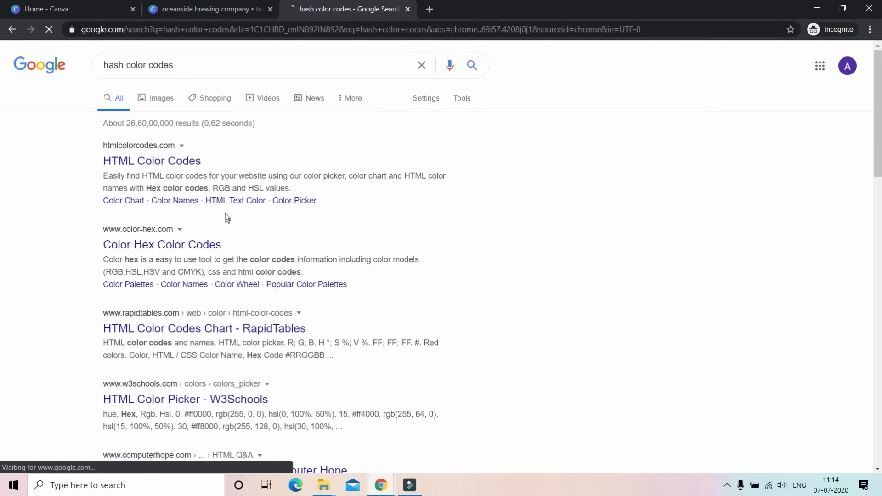
left_click(180, 166)
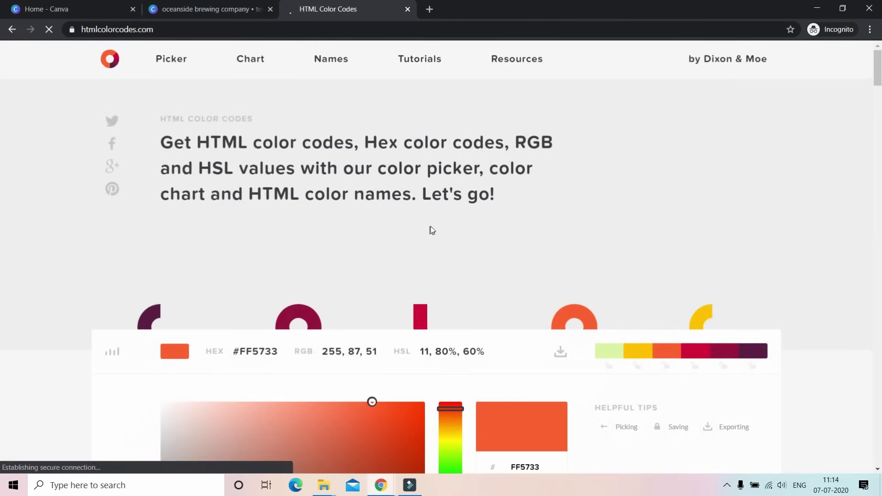
- Choose the light green 6EEF77 in the site's colour picker and select its hex code for copying
scroll(436, 232, "down", 3)
scroll(444, 237, "down", 4)
left_click(208, 119)
left_click(377, 150)
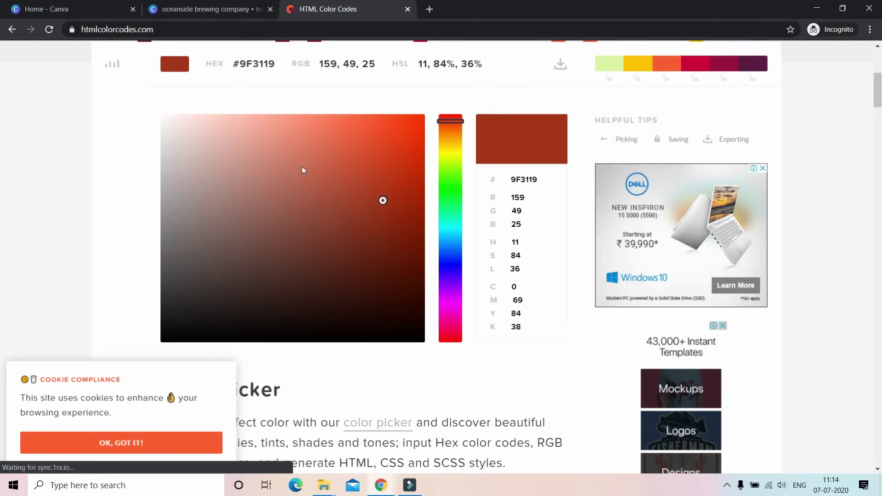
left_click(343, 143)
left_click(449, 193)
left_click_drag(350, 124, 303, 129)
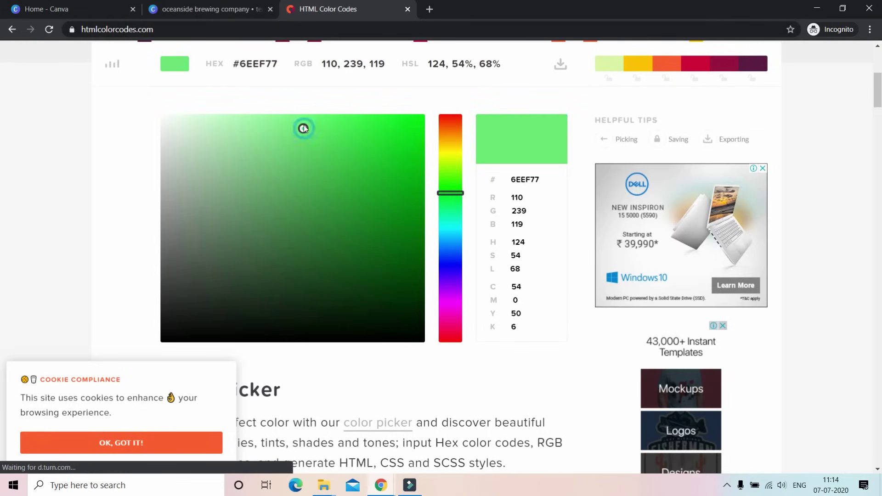
double_click(542, 179)
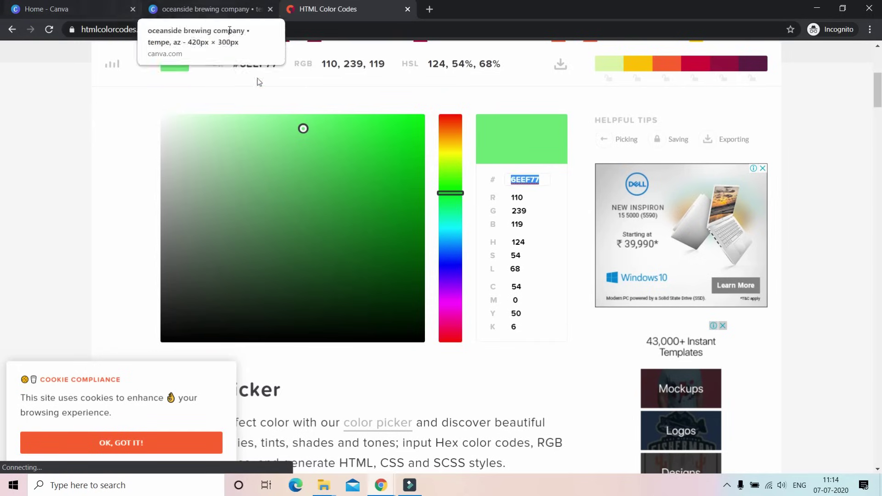
- Return to the Canva design and set the shape behind "DARK ALE" to the hex colour #6EEF77
left_click(207, 9)
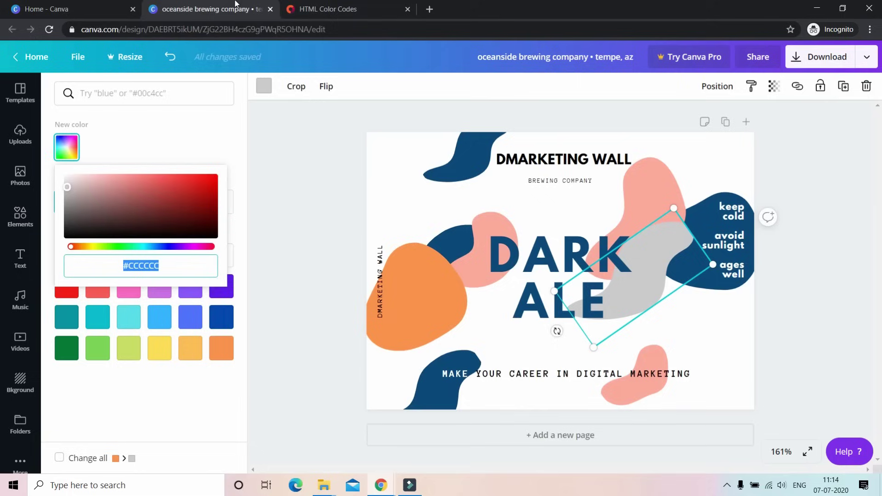
left_click(168, 266)
key("ctrl+a")
type("#6EEF77")
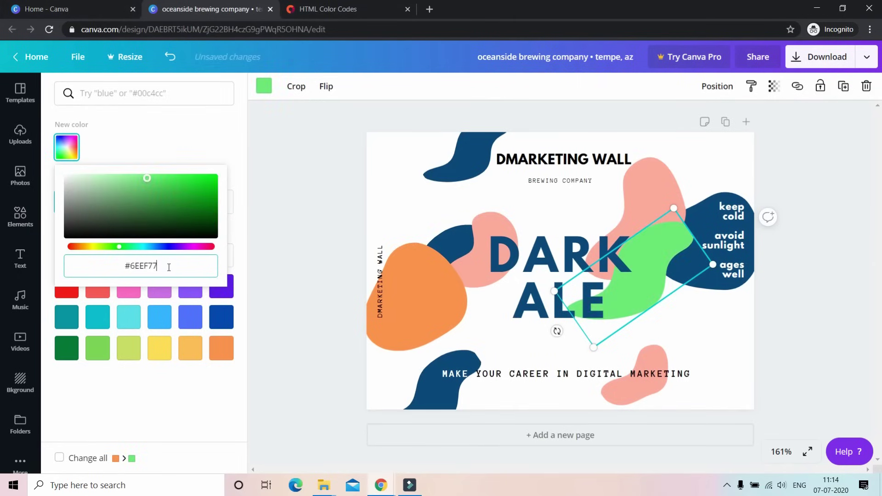
left_click(667, 286)
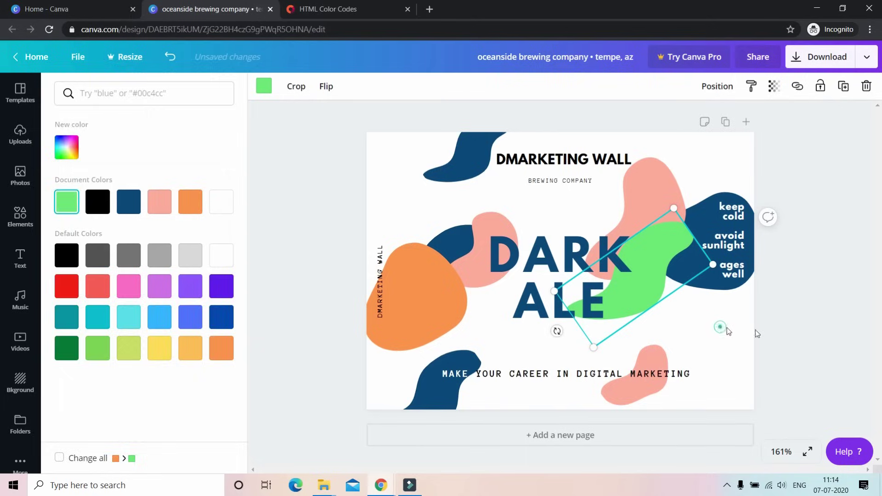
left_click(379, 4)
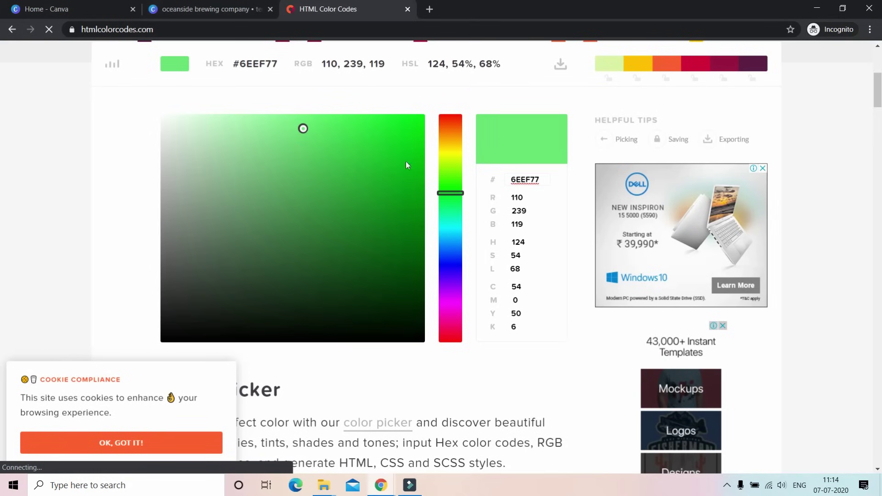
left_click(184, 4)
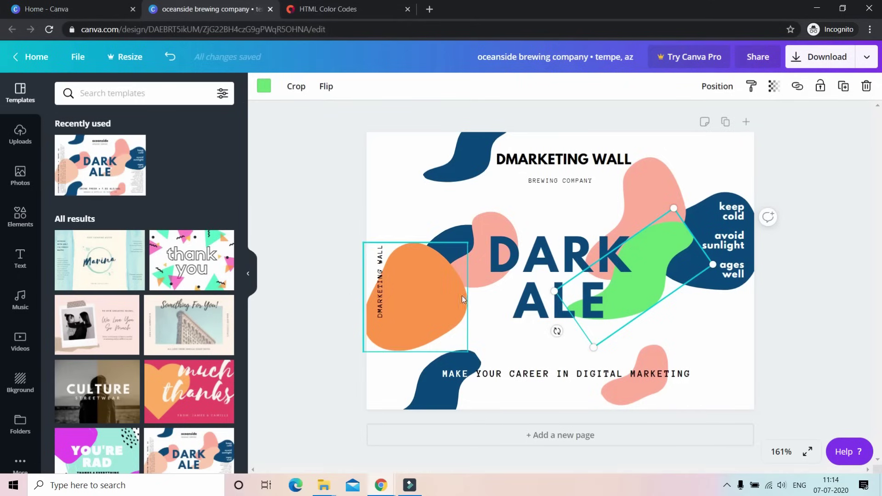
left_click(757, 323)
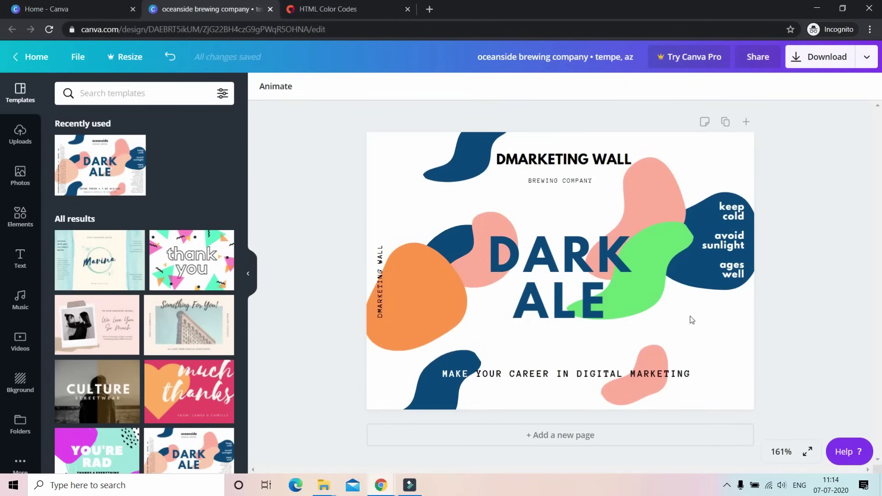
- Recolour the orange shape beside the vertical "DMARKETING WALL" text with the light green document colour
left_click(421, 303)
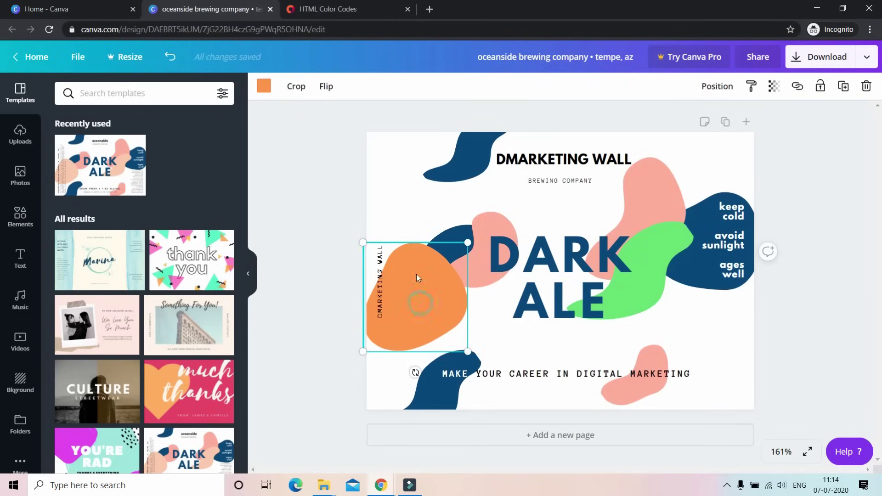
left_click(262, 87)
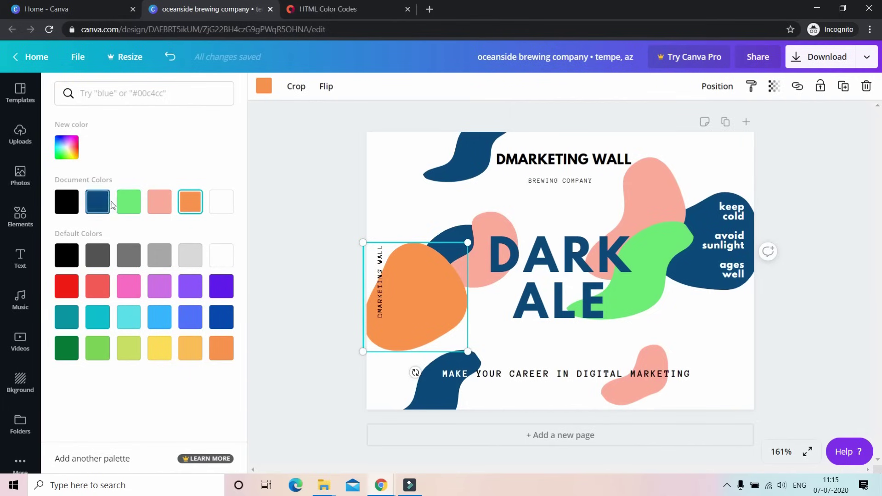
left_click(127, 207)
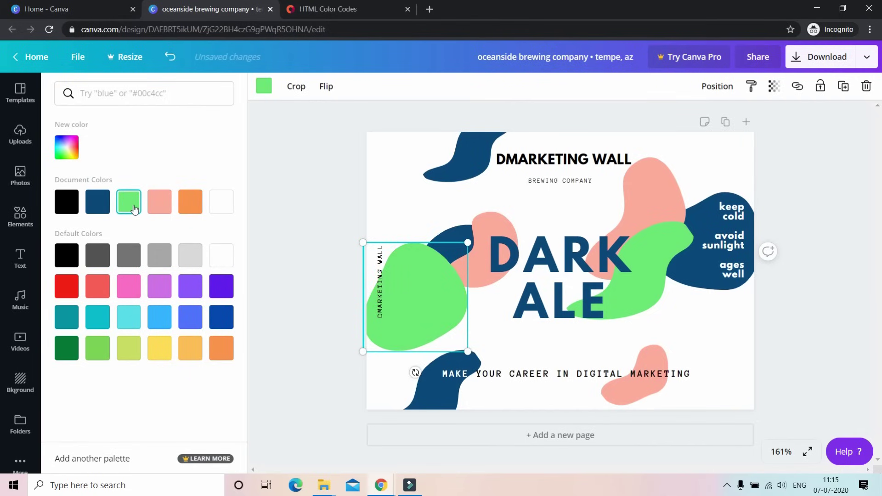
key("Escape")
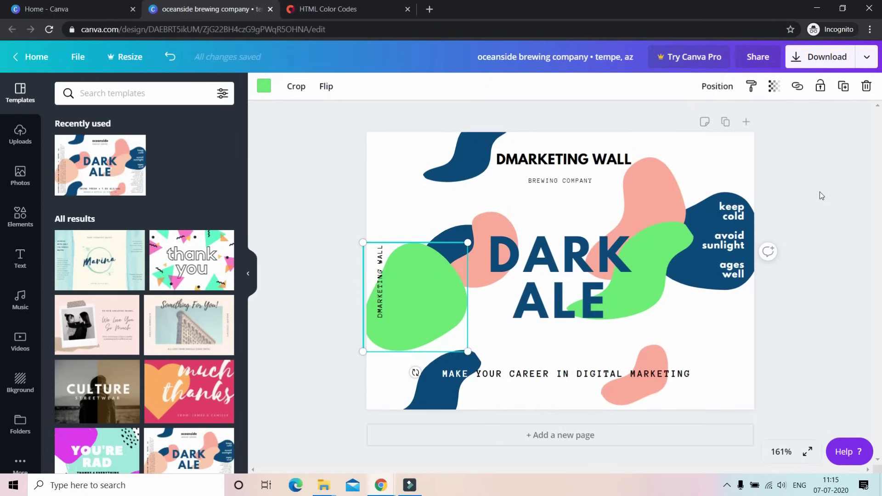
left_click(796, 317)
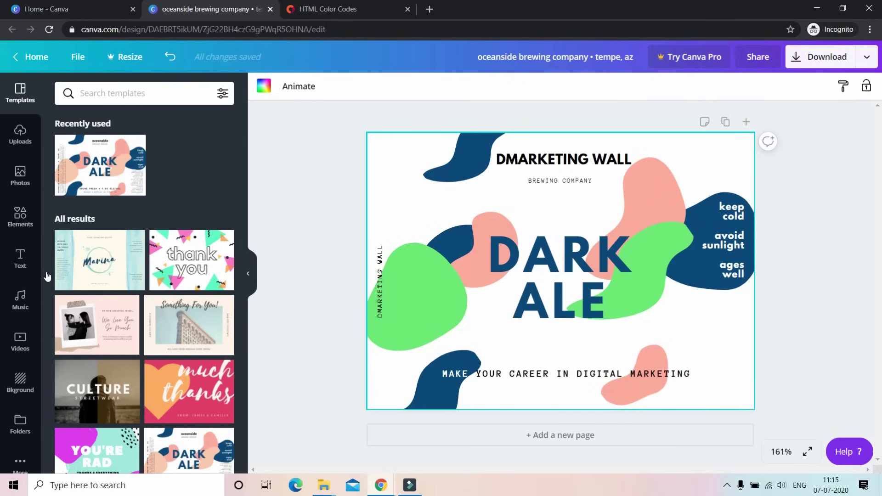
- Open the library of background images for the design
scroll(164, 201, "down", 3)
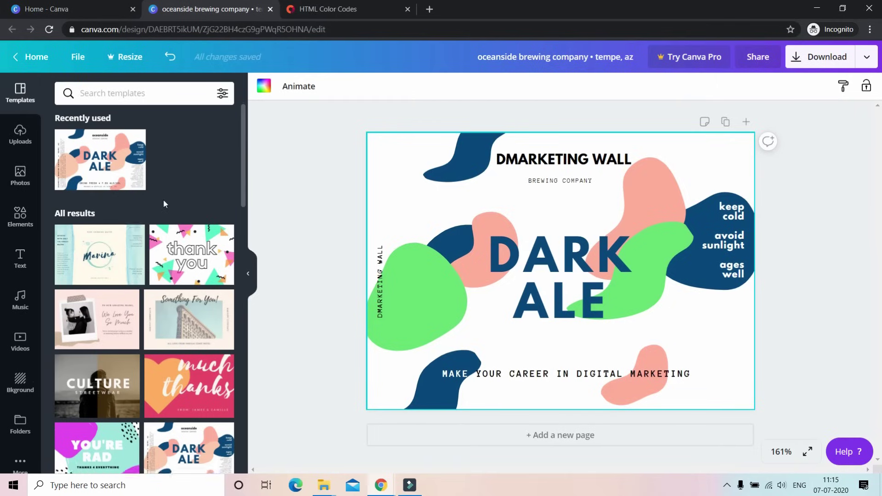
scroll(138, 230, "up", 3)
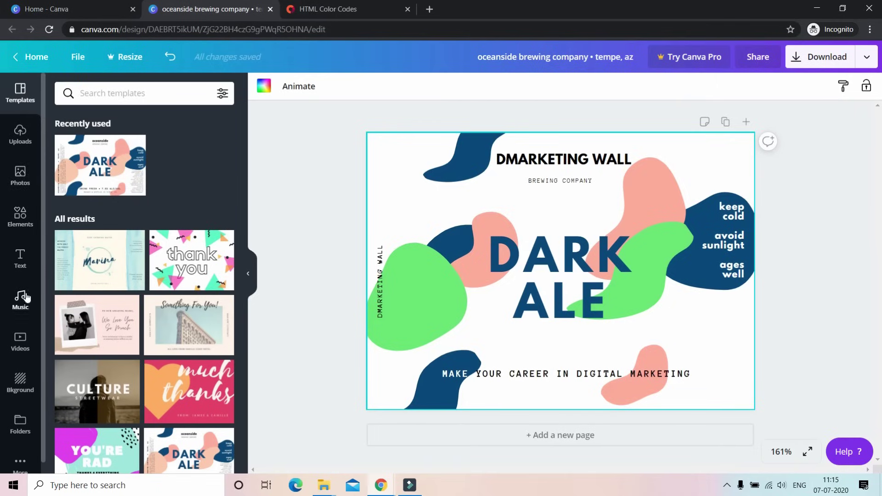
left_click(21, 383)
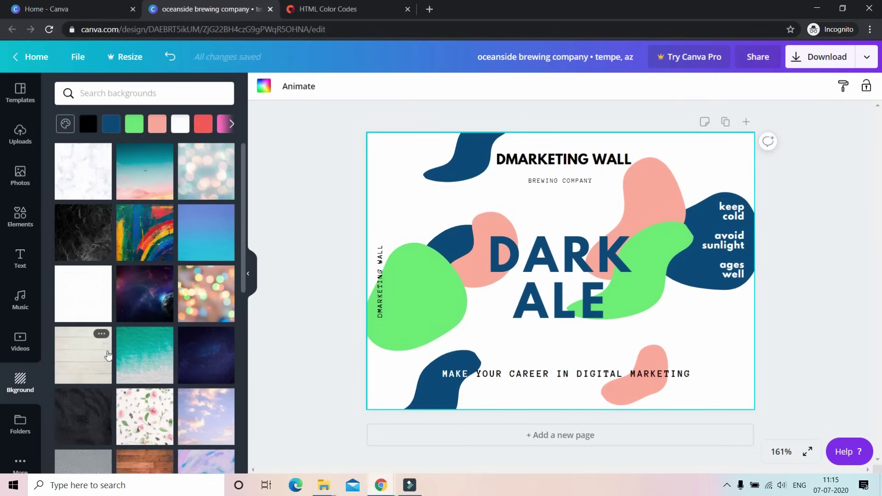